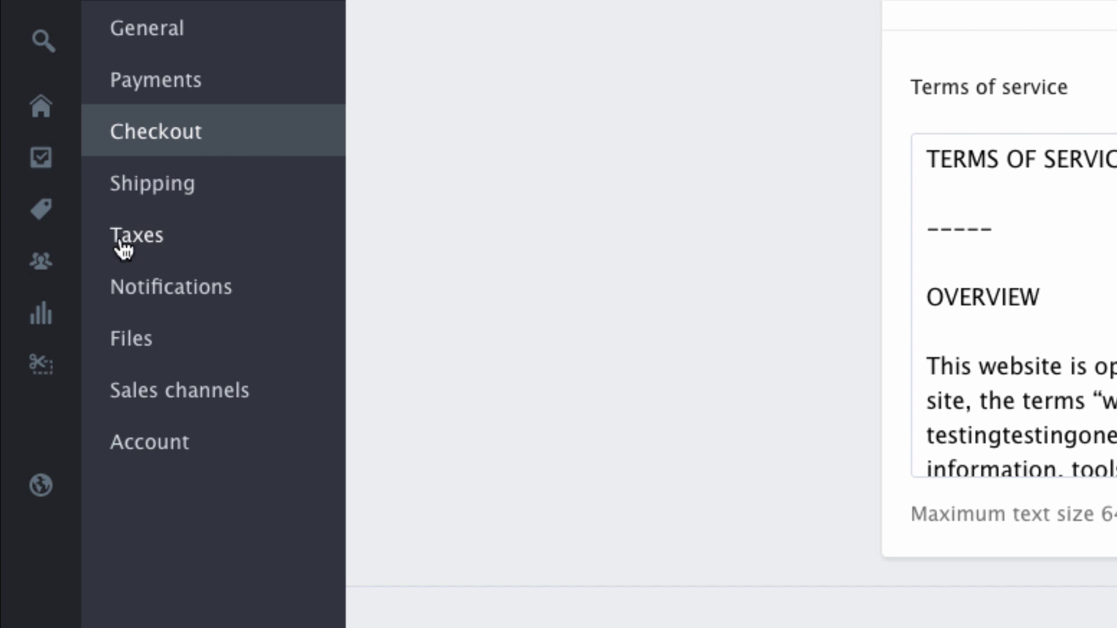
Review the Taxes page, then view Shipping's Domestic United States and Rest of World zones.
{"action": "left_click", "coordinate": [152, 243]}
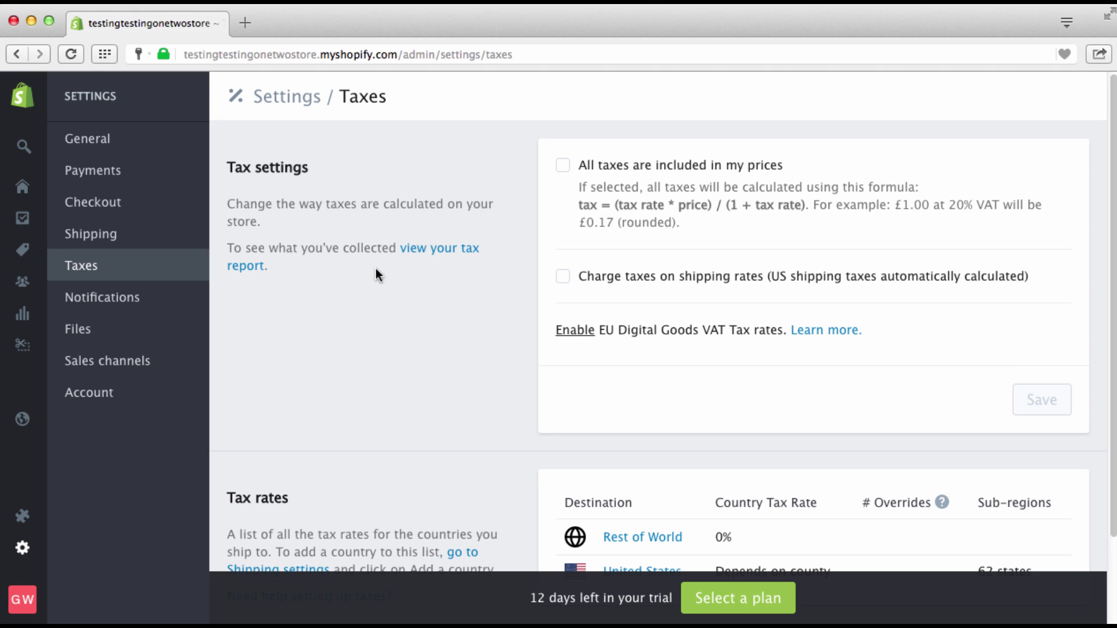
{"action": "scroll", "coordinate": [511, 345], "scroll_direction": "down", "scroll_amount": 3}
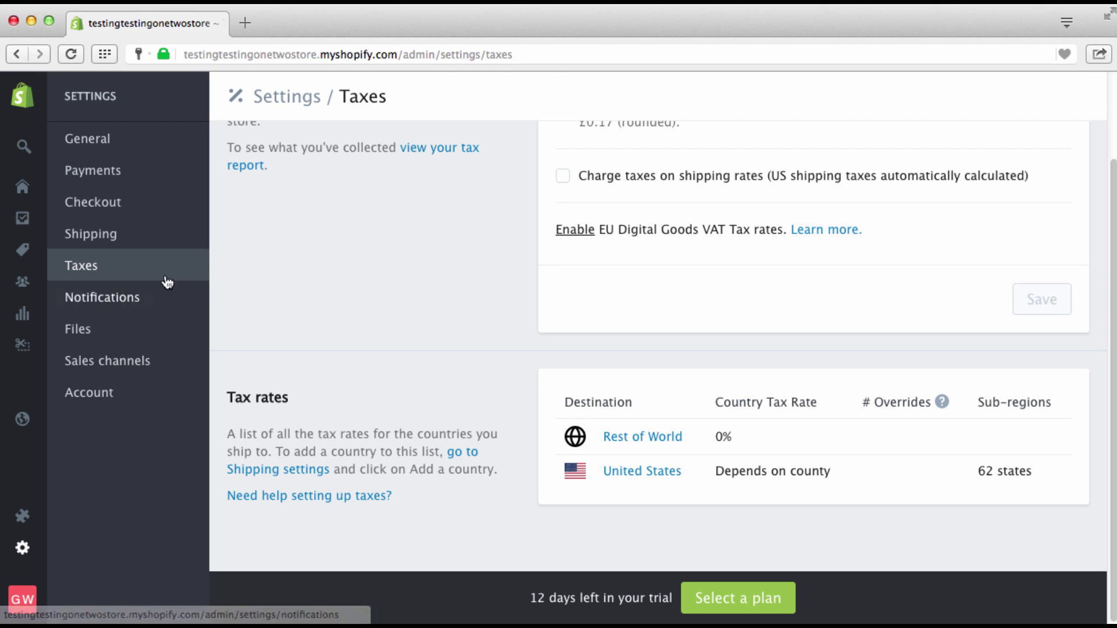
{"action": "left_click", "coordinate": [96, 236]}
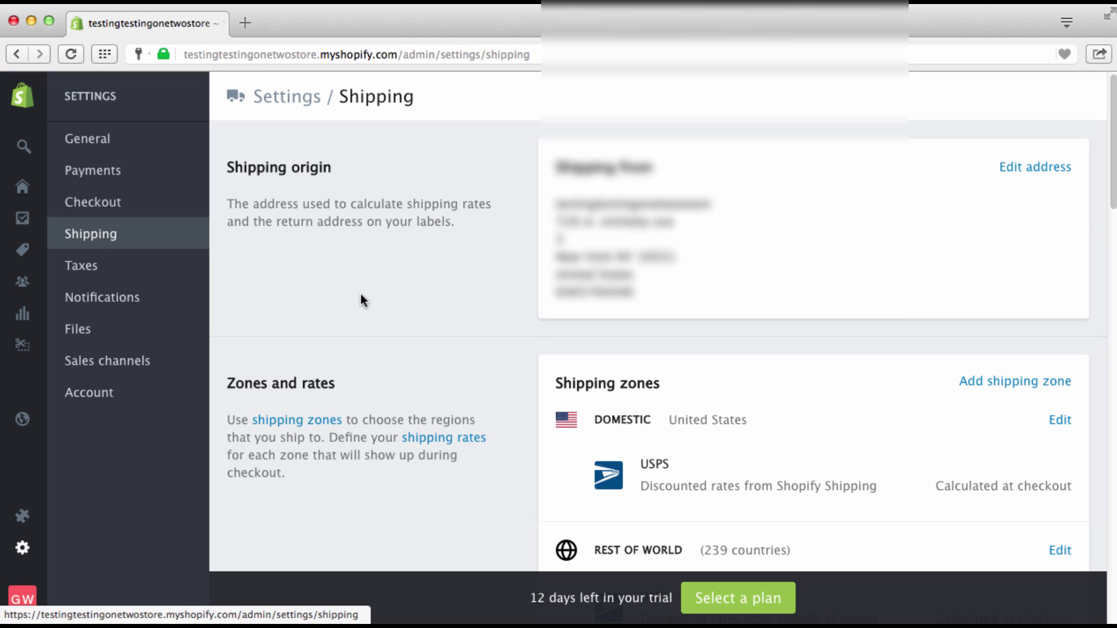
{"action": "scroll", "coordinate": [538, 341], "scroll_direction": "down", "scroll_amount": 1}
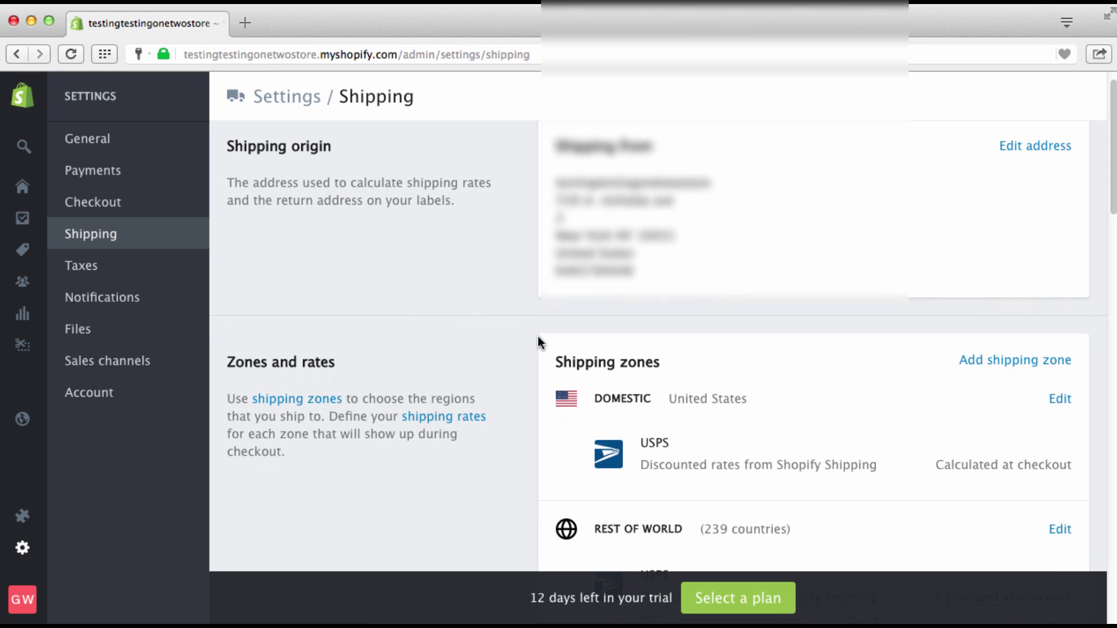
Start a new shipping zone named 'canada'.
{"action": "left_click", "coordinate": [1001, 362]}
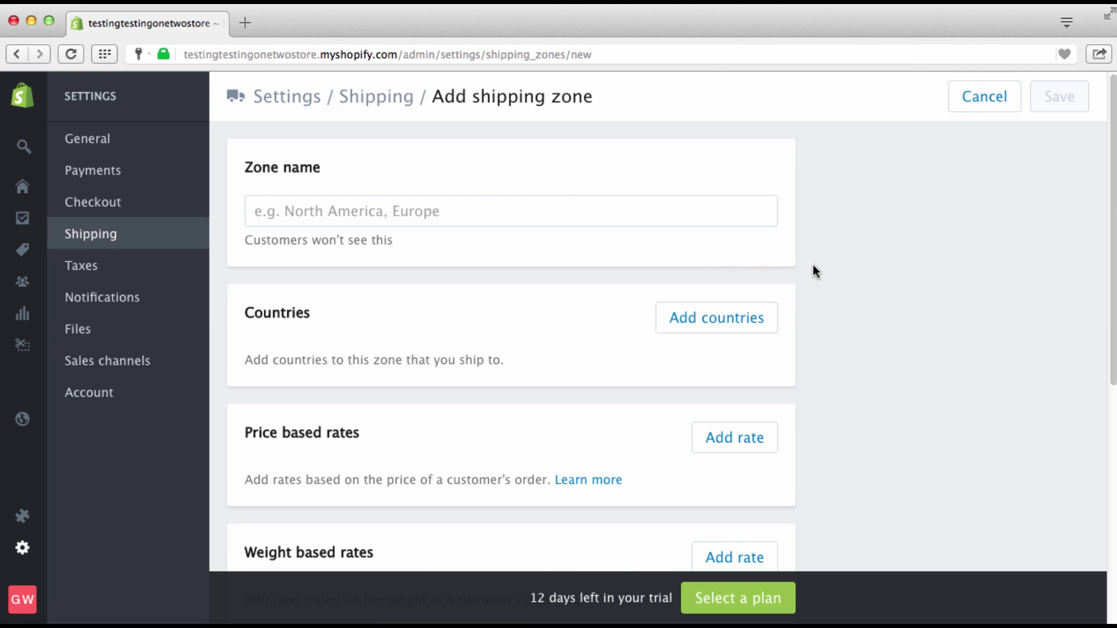
{"action": "left_click", "coordinate": [639, 218]}
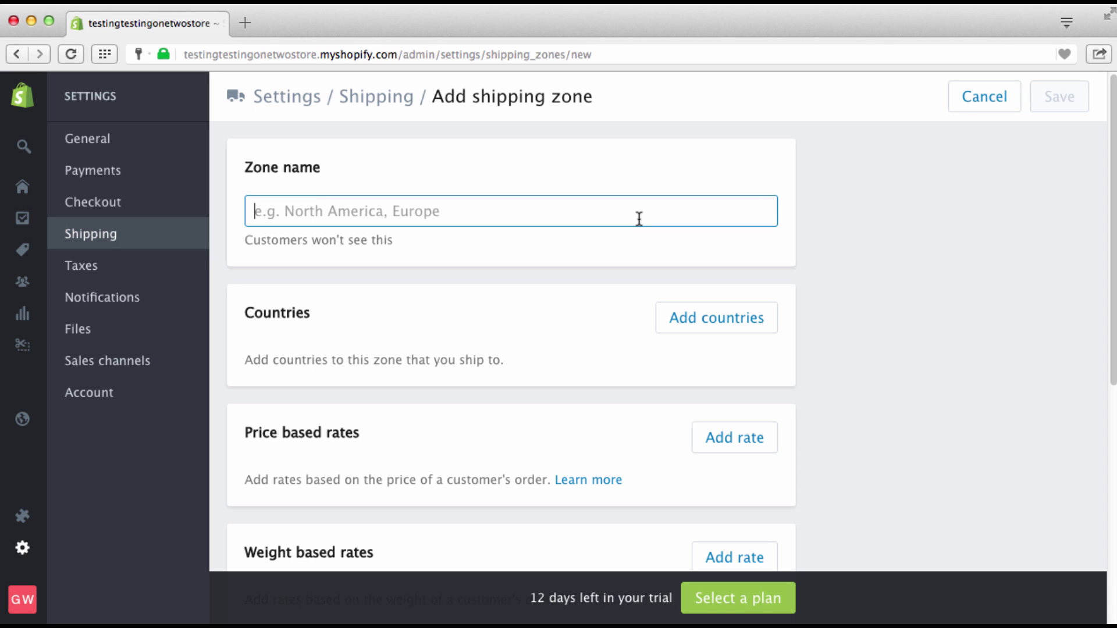
{"action": "type", "text": "canada"}
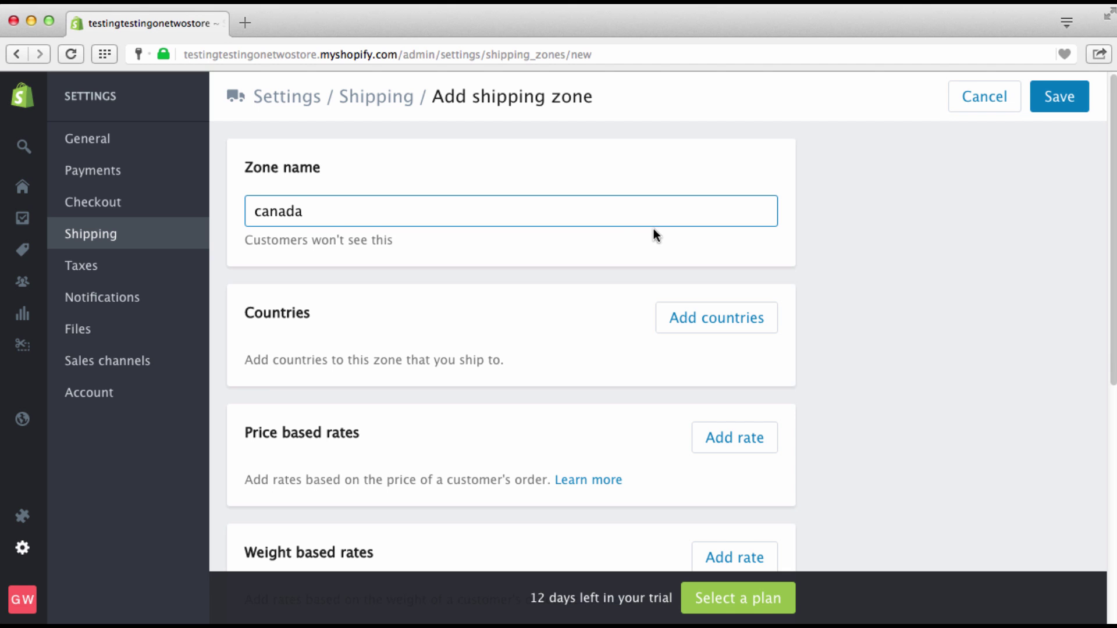
Tick Canada in the zone's country list, then cancel without adding any countries.
{"action": "left_click", "coordinate": [728, 320]}
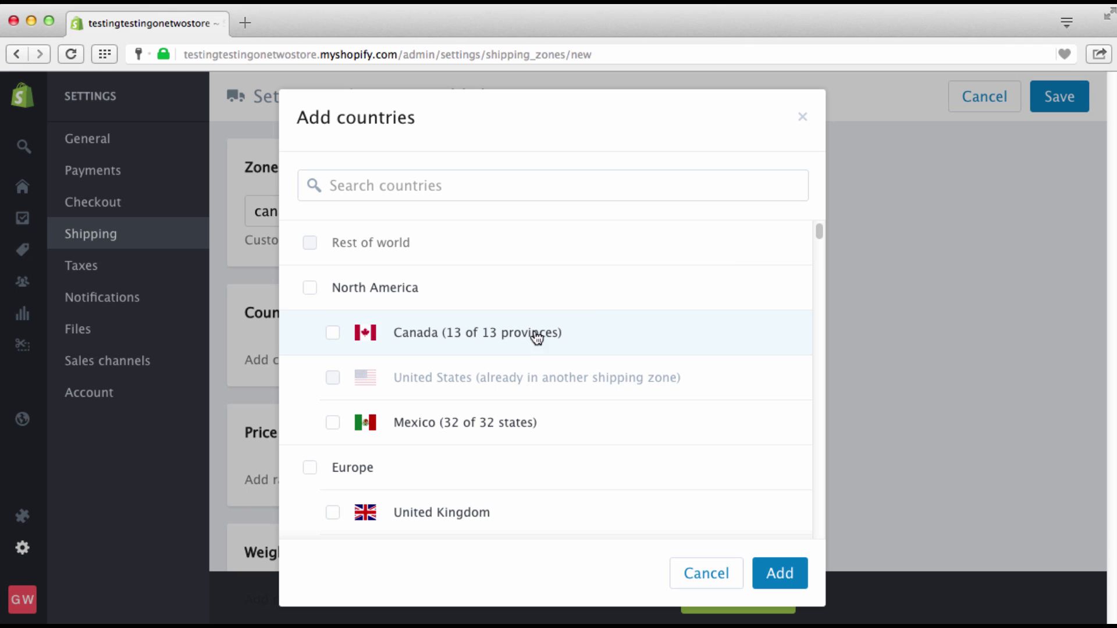
{"action": "scroll", "coordinate": [818, 248], "scroll_direction": "down", "scroll_amount": 10}
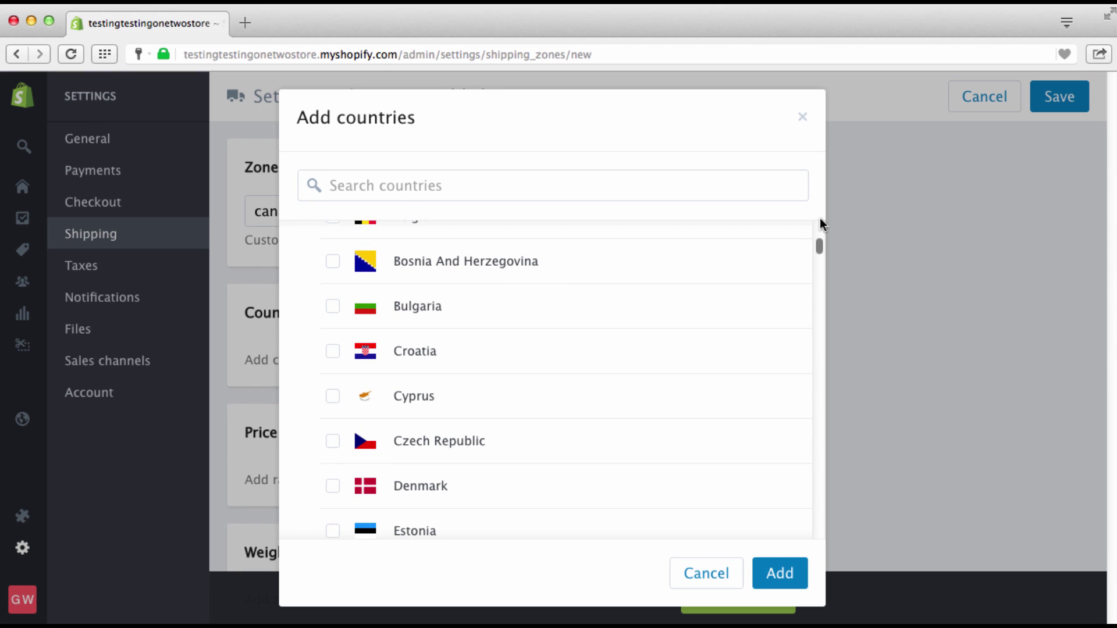
{"action": "mouse_move", "coordinate": [819, 243]}
{"action": "left_mouse_down"}
{"action": "mouse_move", "coordinate": [818, 279]}
{"action": "mouse_move", "coordinate": [816, 224]}
{"action": "left_mouse_up"}
{"action": "left_click", "coordinate": [333, 332]}
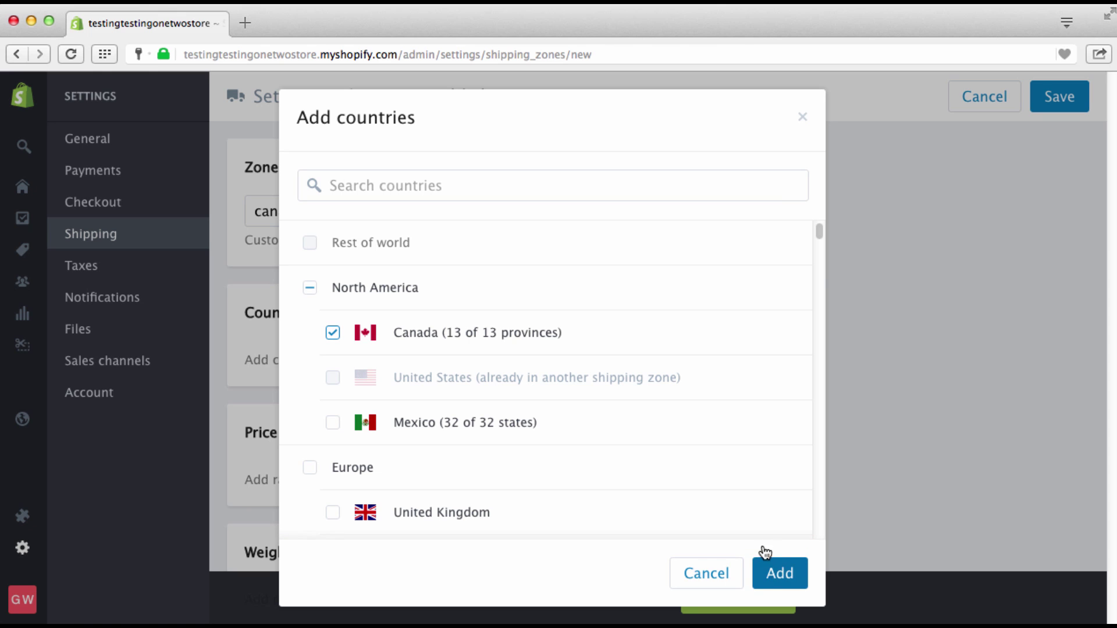
{"action": "left_click", "coordinate": [715, 572]}
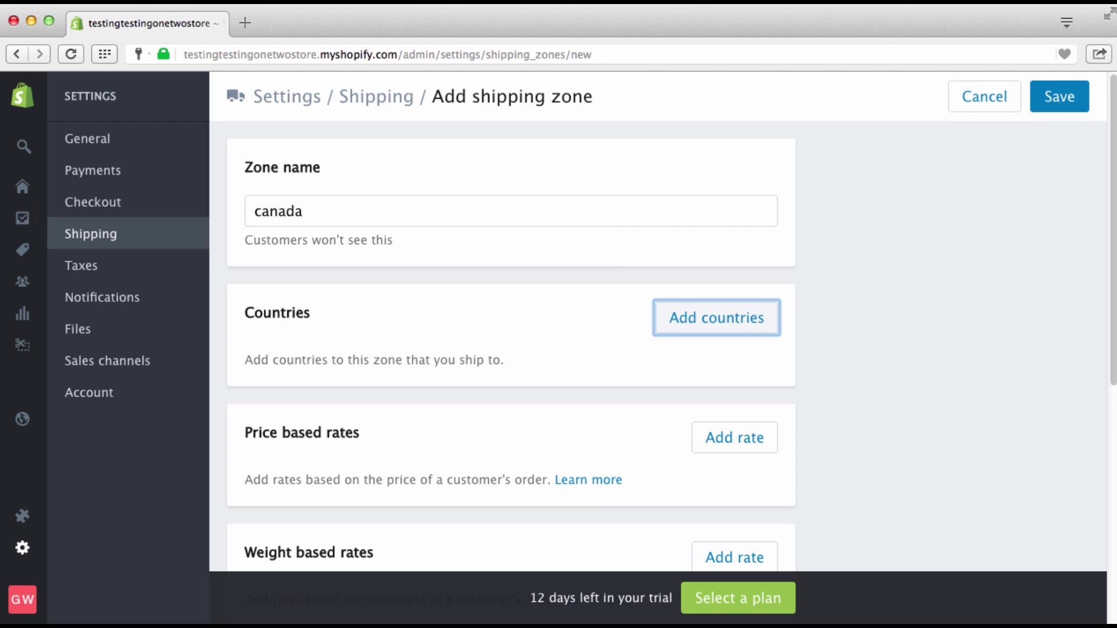
Open the United States tax details from the Taxes page.
{"action": "mouse_move", "coordinate": [93, 259]}
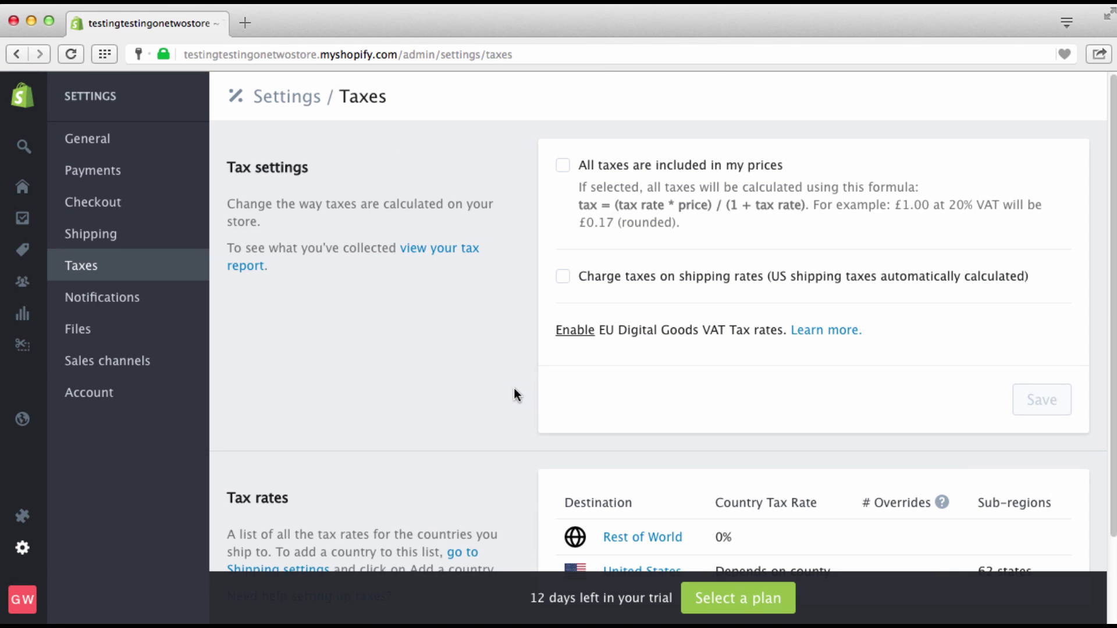
{"action": "scroll", "coordinate": [648, 394], "scroll_direction": "down", "scroll_amount": 3}
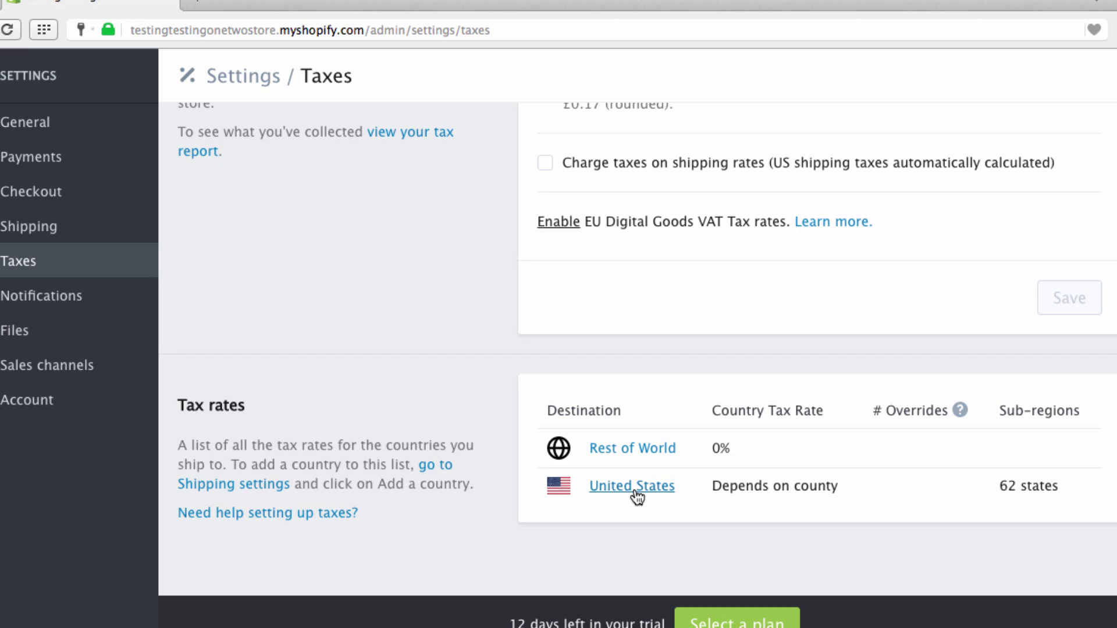
{"action": "left_click", "coordinate": [635, 491]}
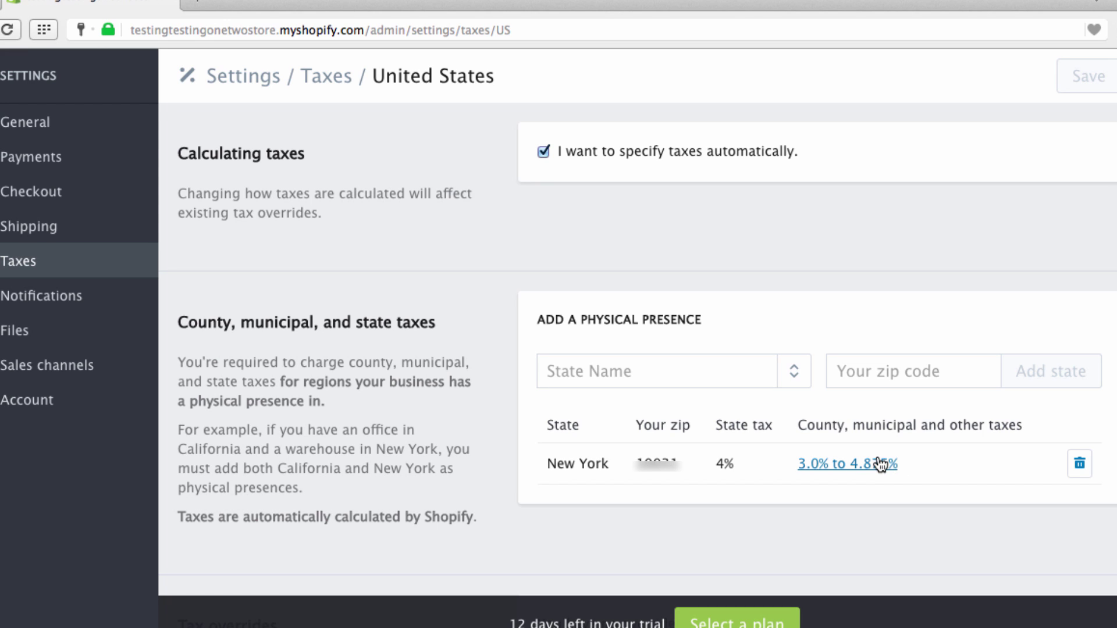
Choose California as the physical presence state with zip code 90210.
{"action": "left_click", "coordinate": [794, 377]}
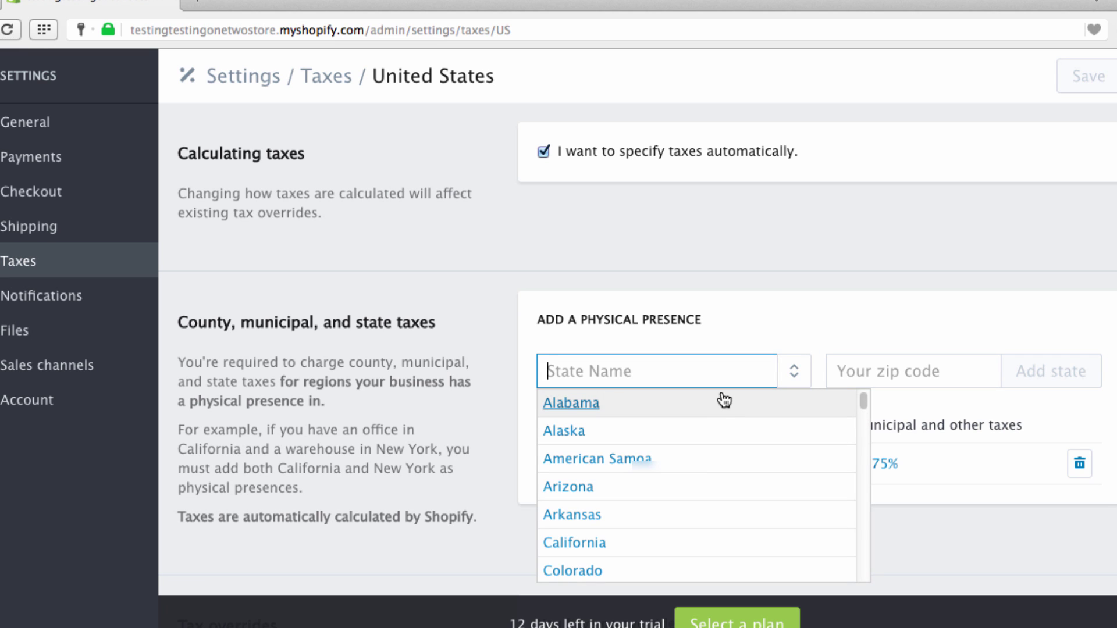
{"action": "type", "text": "ca"}
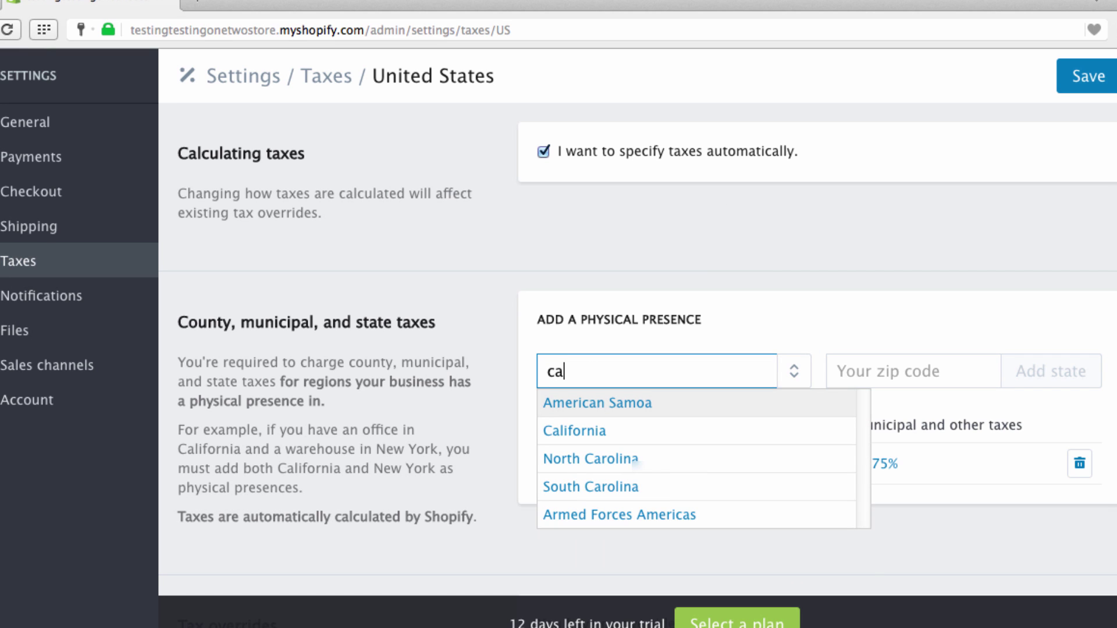
{"action": "left_click", "coordinate": [595, 430]}
{"action": "left_click", "coordinate": [914, 371]}
{"action": "type", "text": "90"}
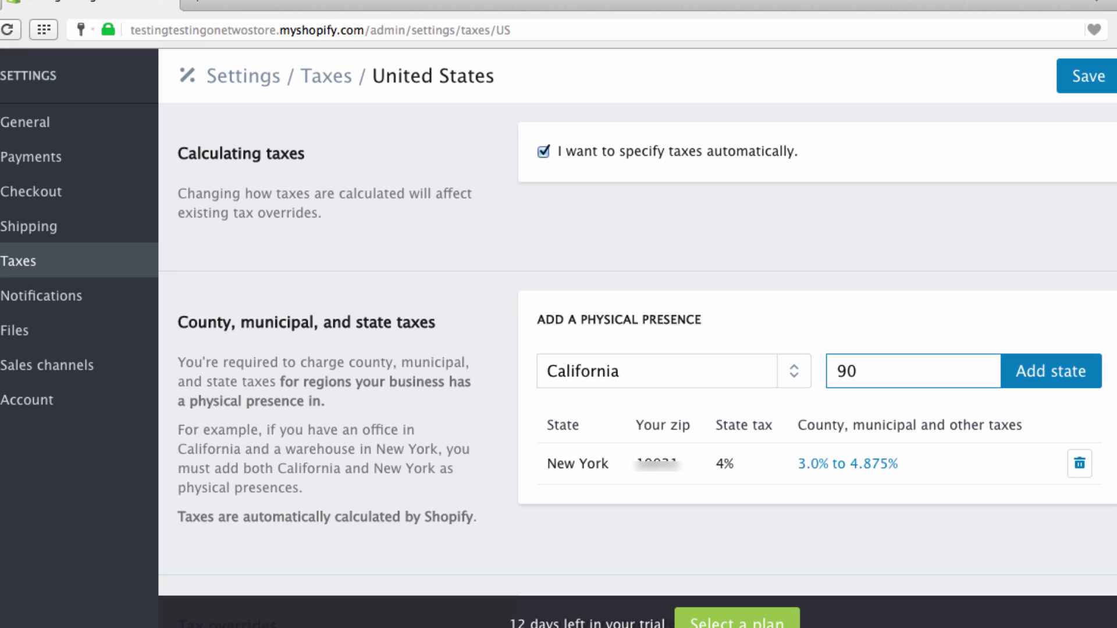
{"action": "type", "text": "210"}
Add California (zip 90210) and review its 7.25% state tax and Tax overrides.
{"action": "left_click", "coordinate": [1071, 375]}
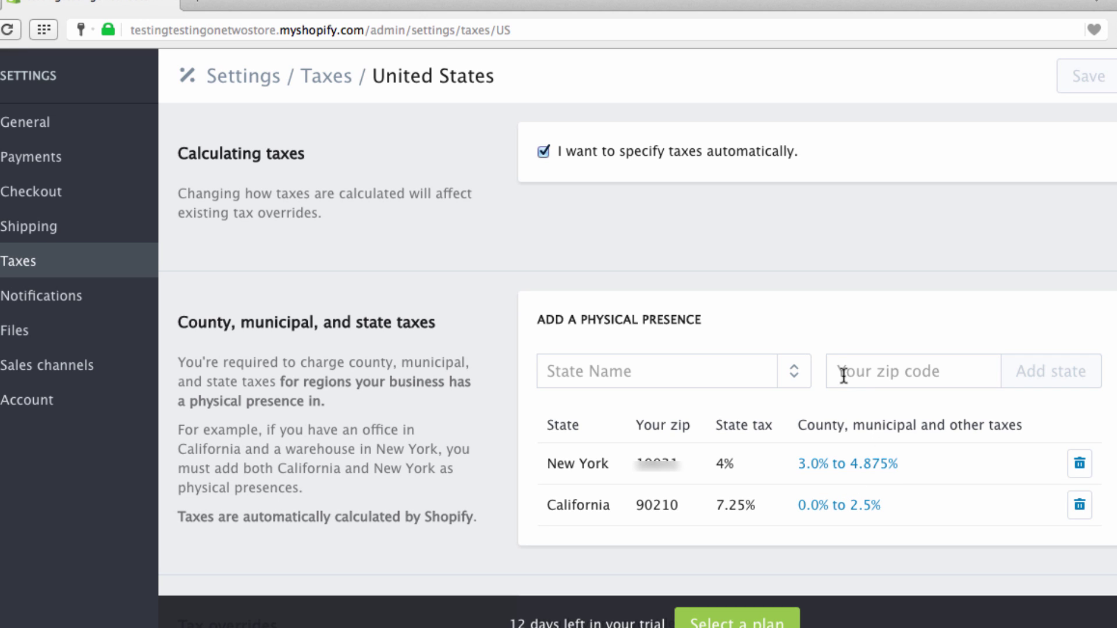
{"action": "scroll", "coordinate": [871, 433], "scroll_direction": "down", "scroll_amount": 2}
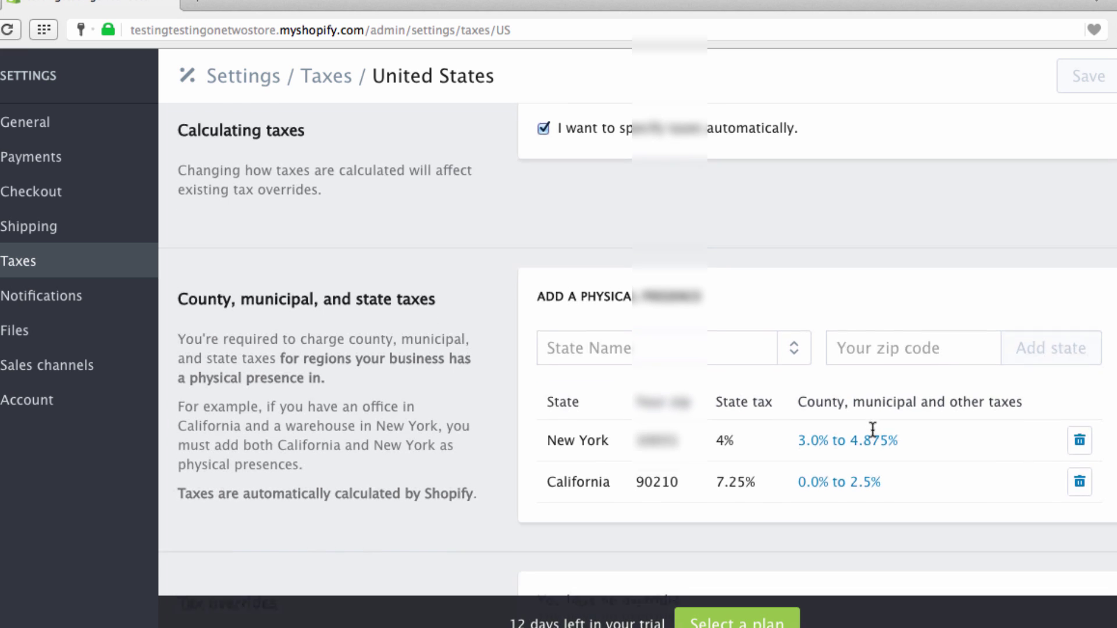
{"action": "scroll", "coordinate": [871, 436], "scroll_direction": "down", "scroll_amount": 2}
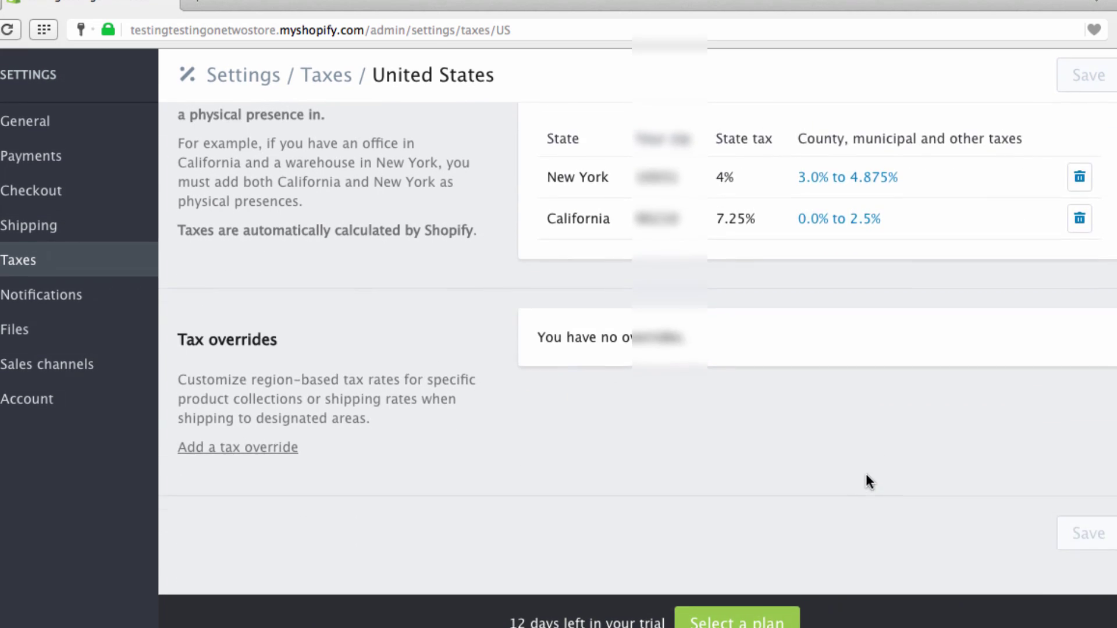
{"action": "scroll", "coordinate": [866, 473], "scroll_direction": "up", "scroll_amount": 4}
{"action": "scroll", "coordinate": [868, 481], "scroll_direction": "up", "scroll_amount": 1}
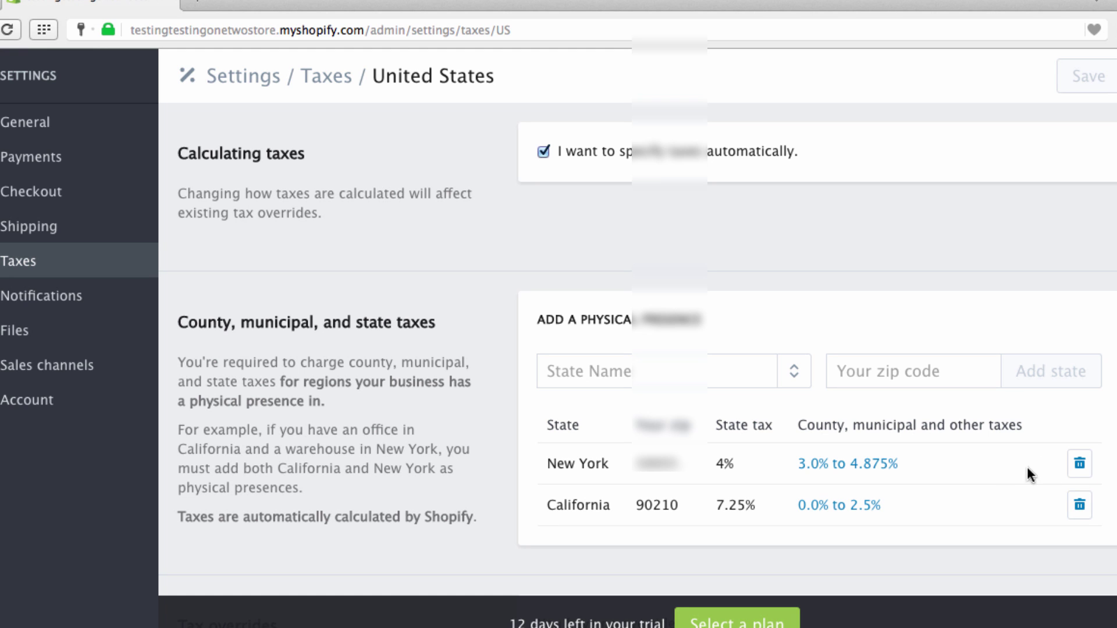
Delete the California physical presence and scroll the Taxes overview's rates table.
{"action": "left_click", "coordinate": [1079, 505]}
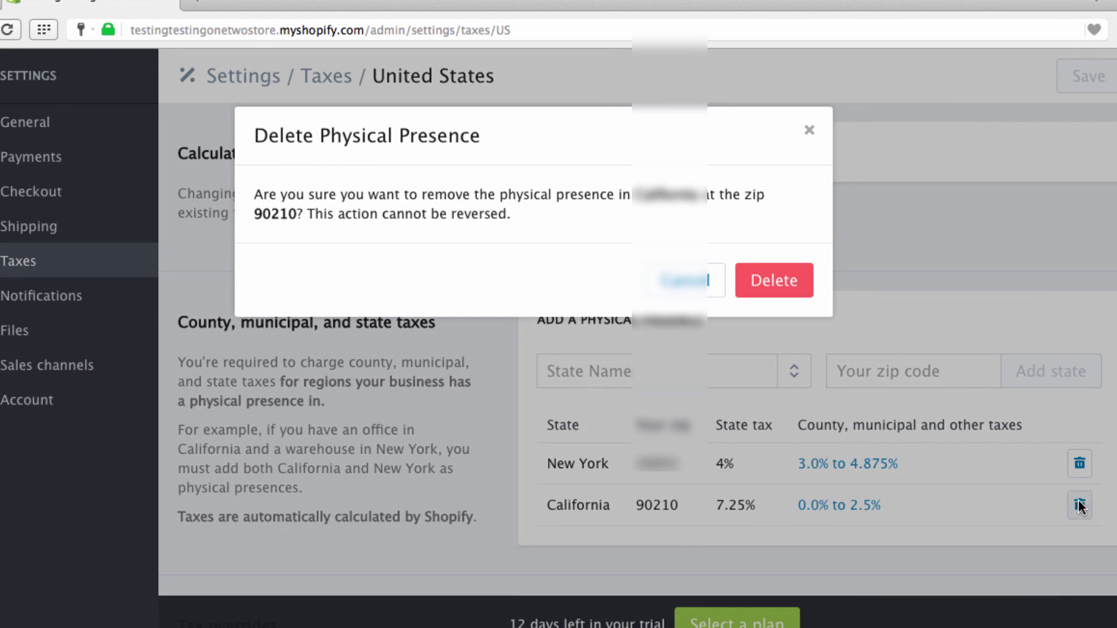
{"action": "left_click", "coordinate": [762, 283]}
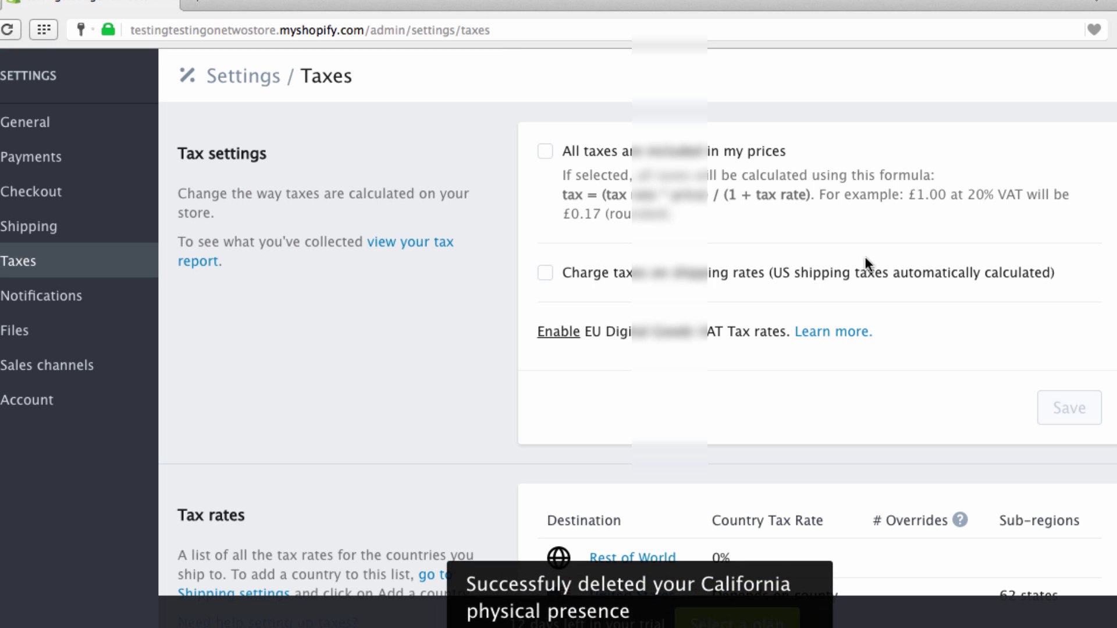
{"action": "scroll", "coordinate": [900, 321], "scroll_direction": "down", "scroll_amount": 3}
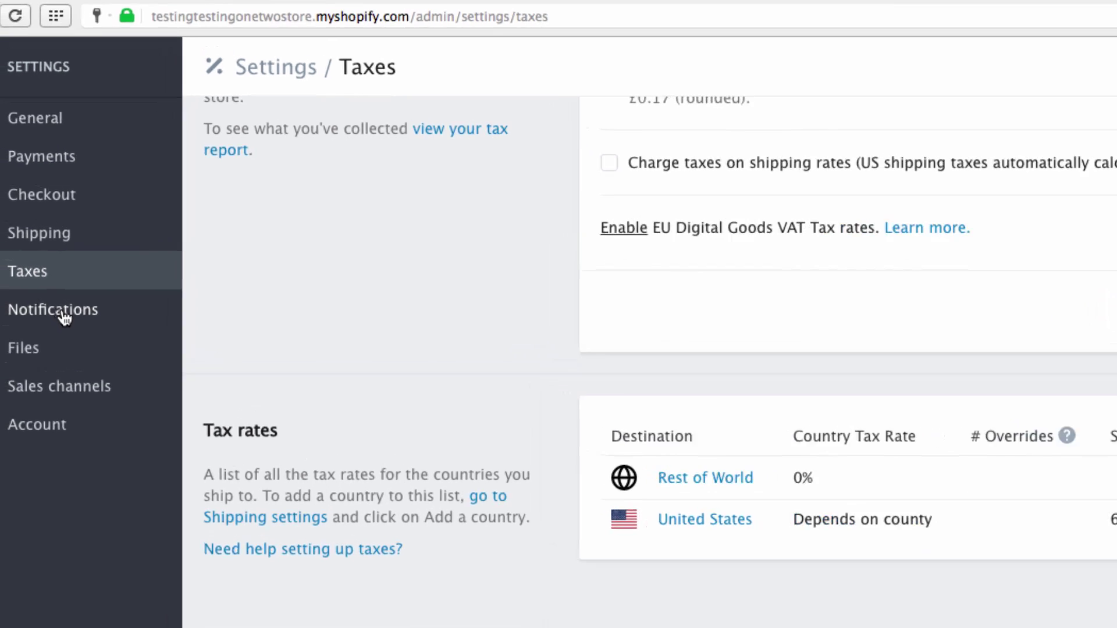
{"action": "left_click", "coordinate": [70, 300]}
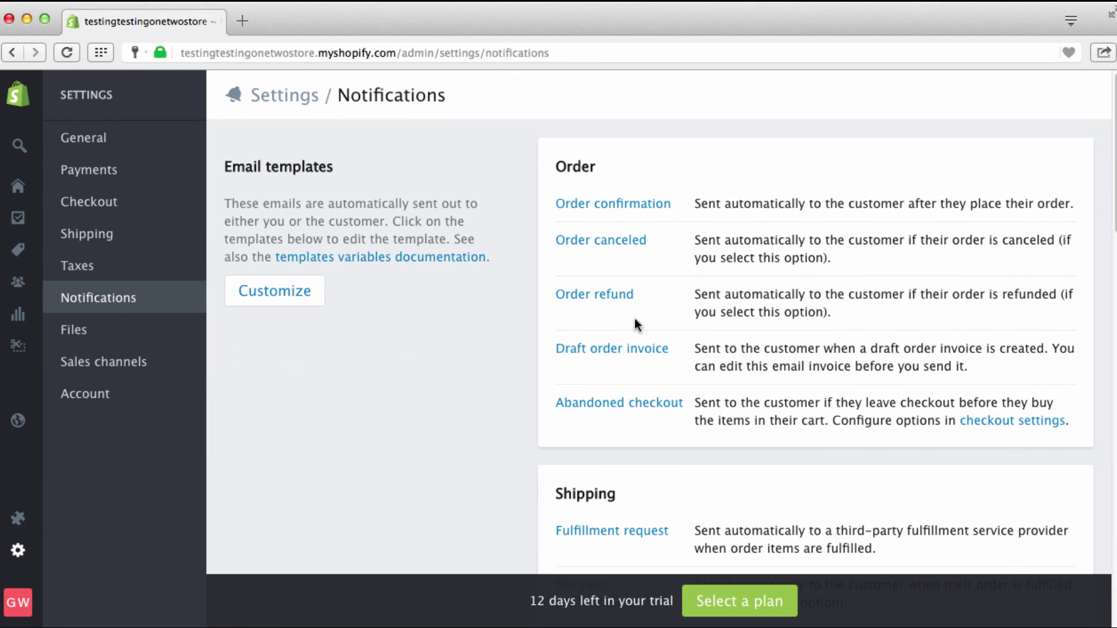
{"action": "scroll", "coordinate": [738, 323], "scroll_direction": "down", "scroll_amount": 5}
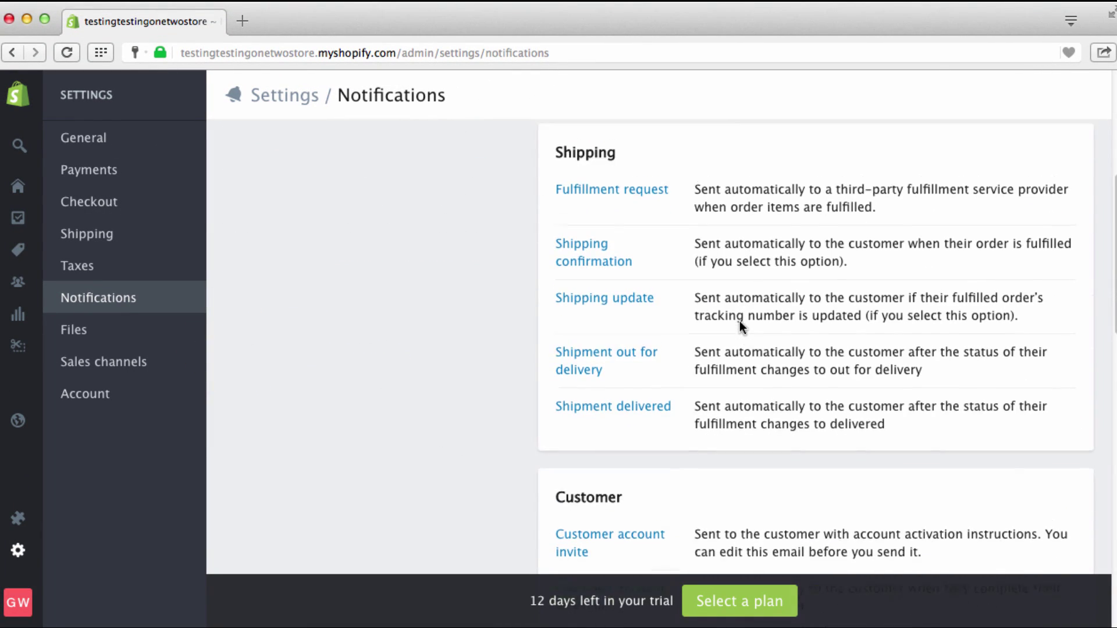
{"action": "scroll", "coordinate": [740, 324], "scroll_direction": "up", "scroll_amount": 6}
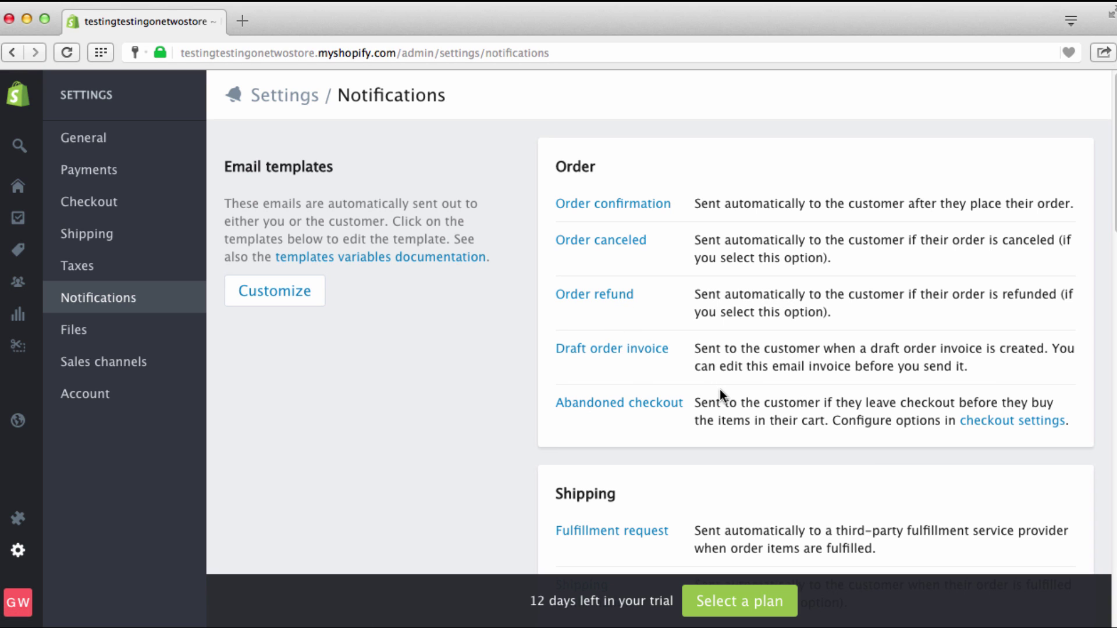
{"action": "scroll", "coordinate": [720, 389], "scroll_direction": "down", "scroll_amount": 2}
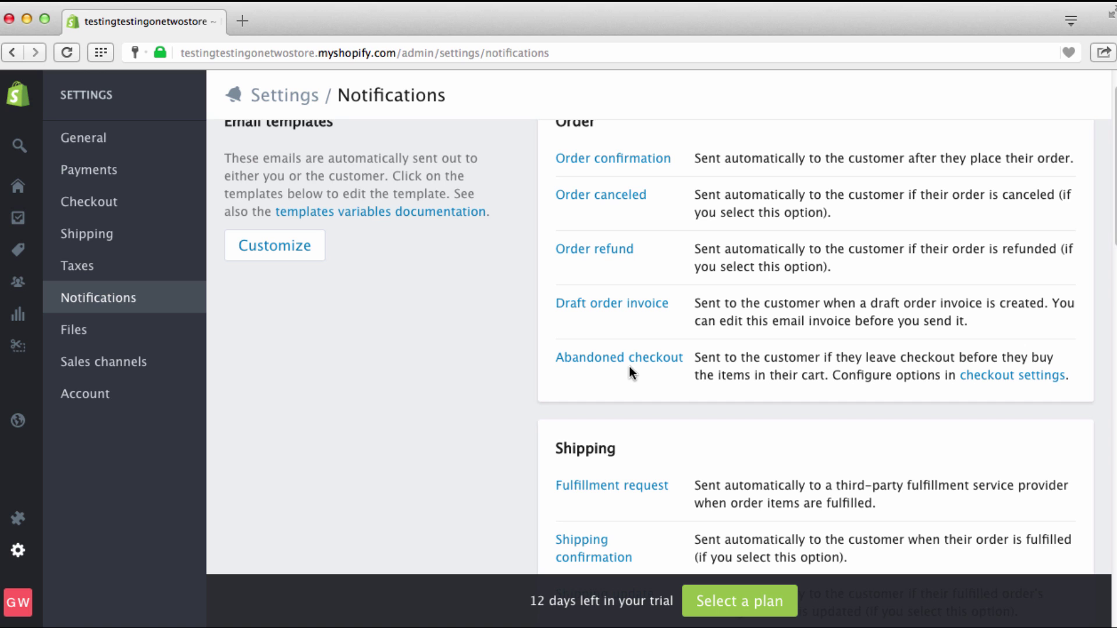
{"action": "scroll", "coordinate": [636, 372], "scroll_direction": "down", "scroll_amount": 1}
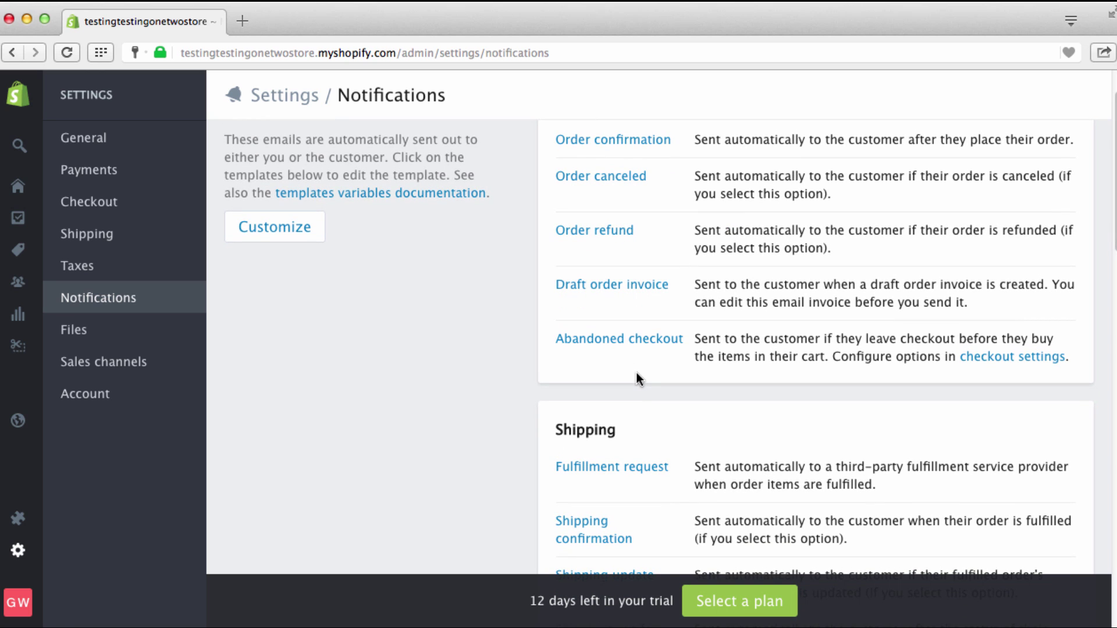
{"action": "scroll", "coordinate": [636, 379], "scroll_direction": "down", "scroll_amount": 4}
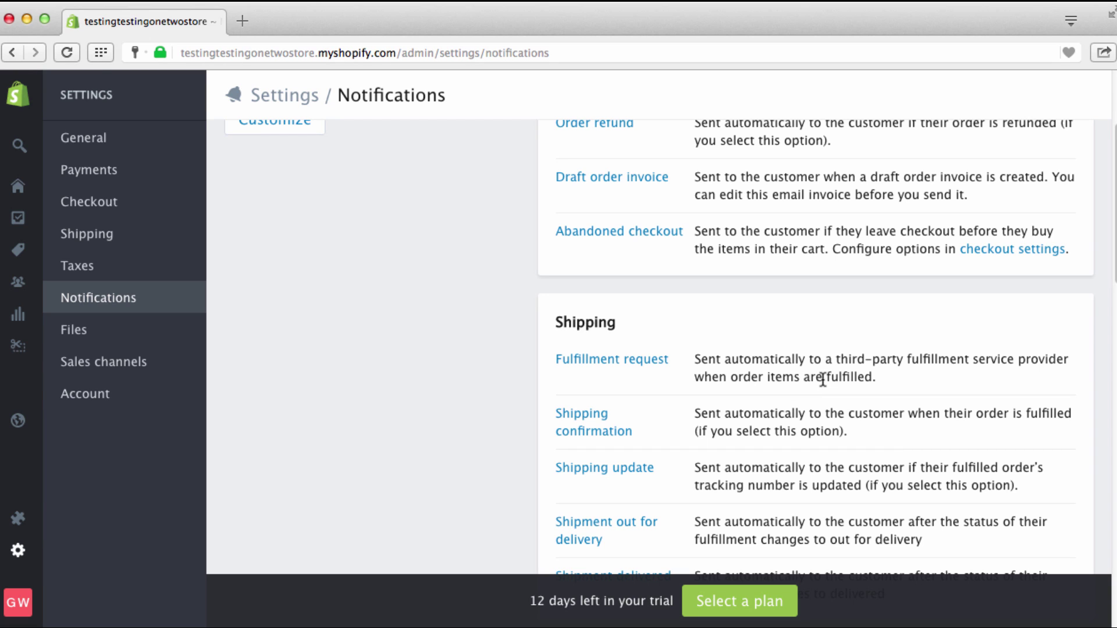
{"action": "scroll", "coordinate": [822, 379], "scroll_direction": "down", "scroll_amount": 3}
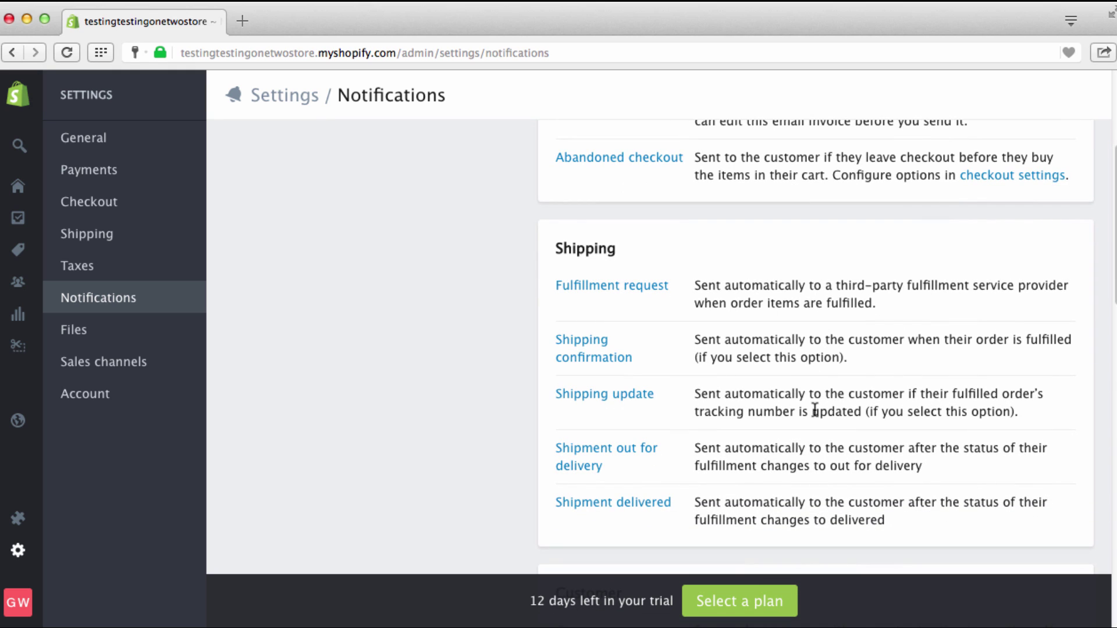
{"action": "scroll", "coordinate": [815, 410], "scroll_direction": "down", "scroll_amount": 2}
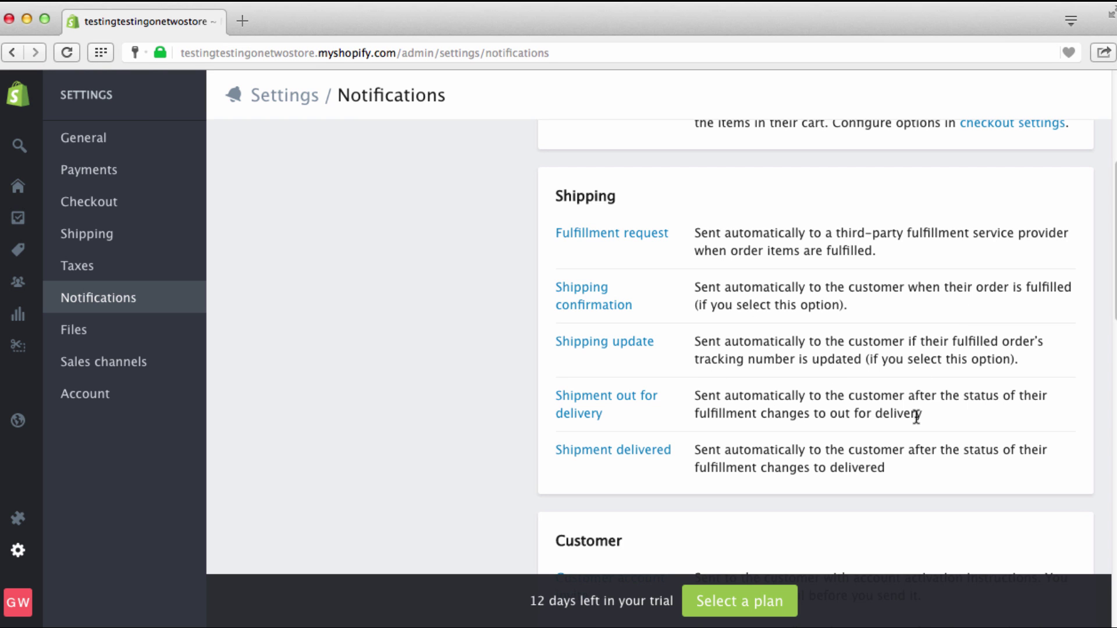
{"action": "scroll", "coordinate": [916, 417], "scroll_direction": "down", "scroll_amount": 5}
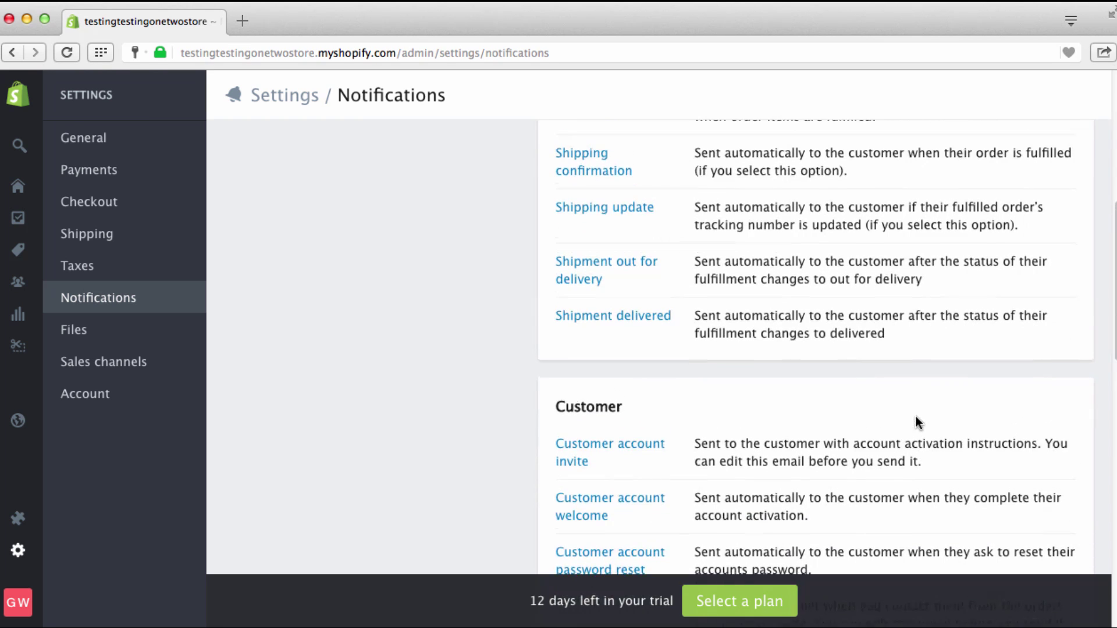
{"action": "scroll", "coordinate": [778, 393], "scroll_direction": "down", "scroll_amount": 6}
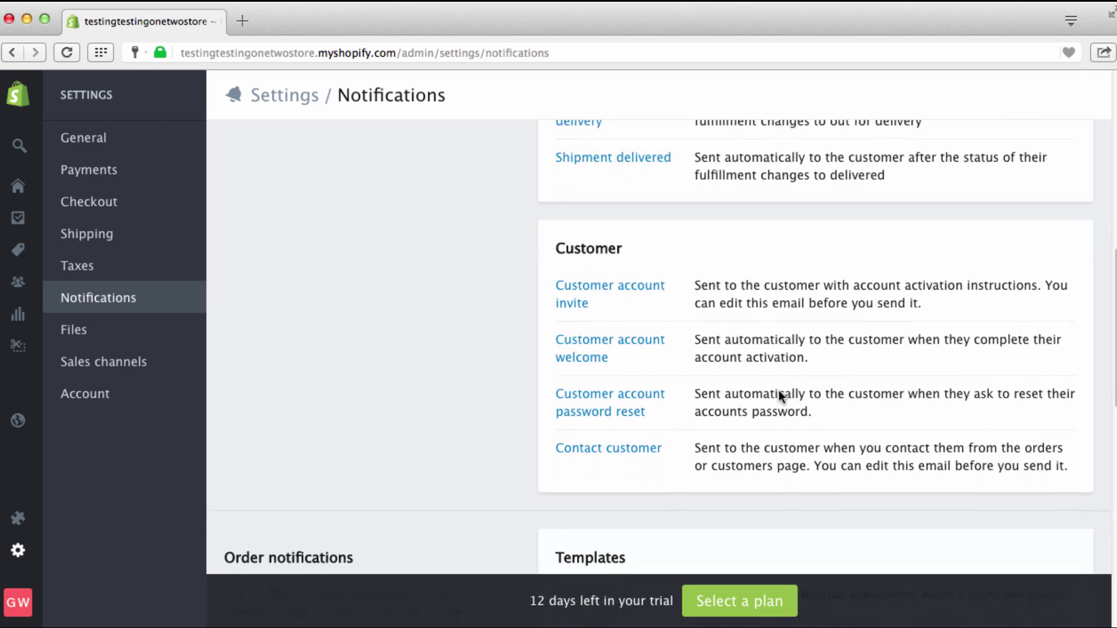
{"action": "scroll", "coordinate": [780, 393], "scroll_direction": "down", "scroll_amount": 4}
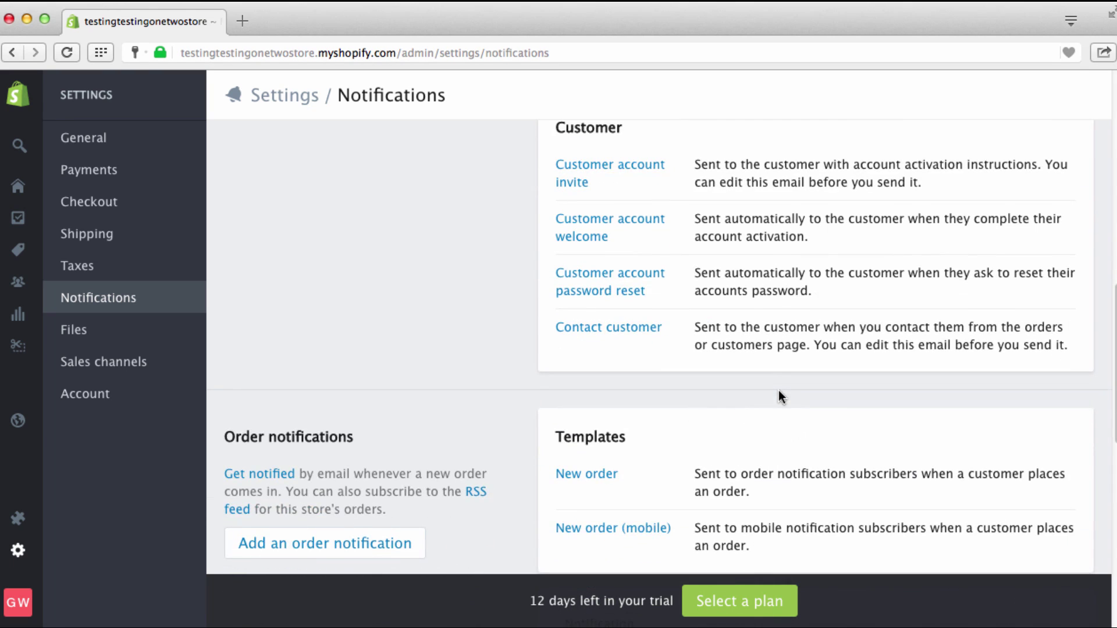
{"action": "scroll", "coordinate": [779, 394], "scroll_direction": "up", "scroll_amount": 10}
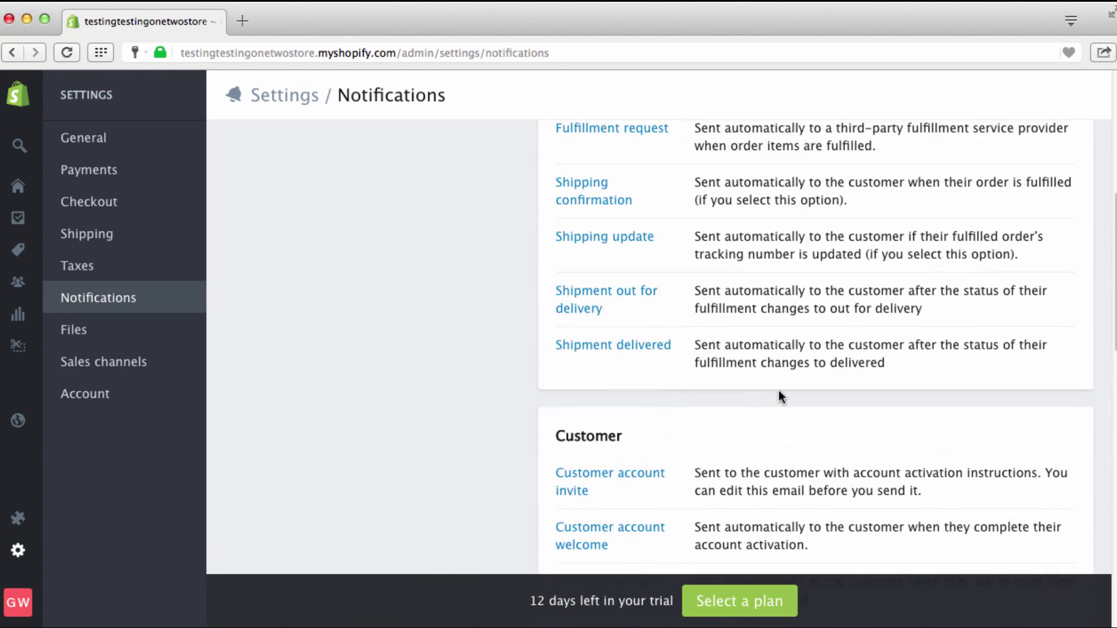
{"action": "scroll", "coordinate": [778, 393], "scroll_direction": "up", "scroll_amount": 13}
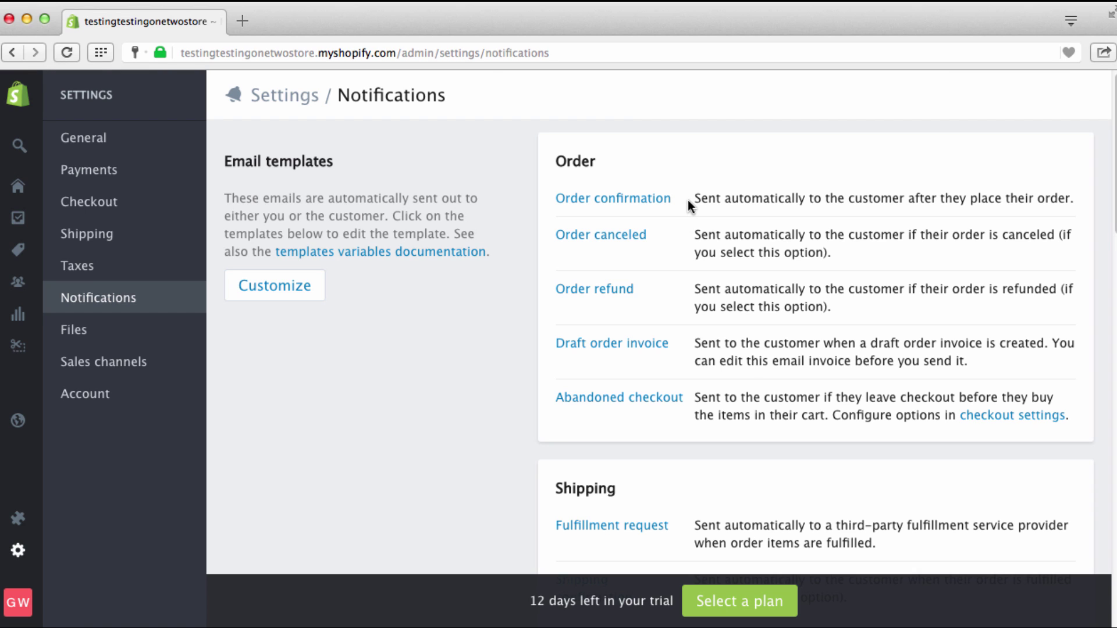
Inspect the Order confirmation template's subject and HTML email body, then return to Notifications.
{"action": "left_click", "coordinate": [622, 200]}
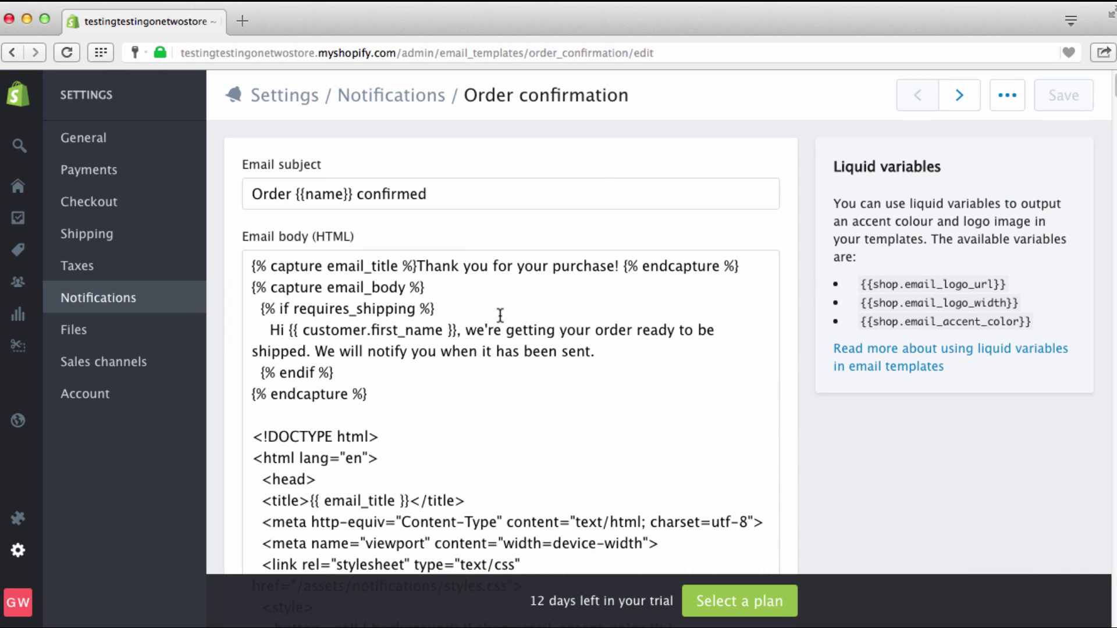
{"action": "left_click", "coordinate": [503, 309]}
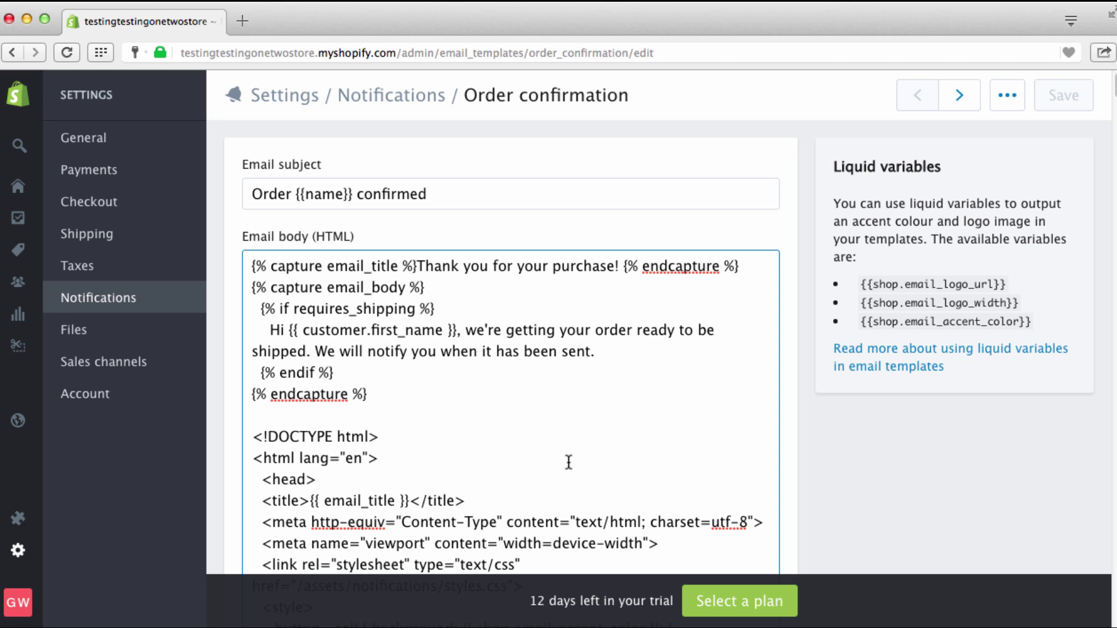
{"action": "scroll", "coordinate": [568, 459], "scroll_direction": "down", "scroll_amount": 2}
{"action": "scroll", "coordinate": [568, 460], "scroll_direction": "down", "scroll_amount": 2}
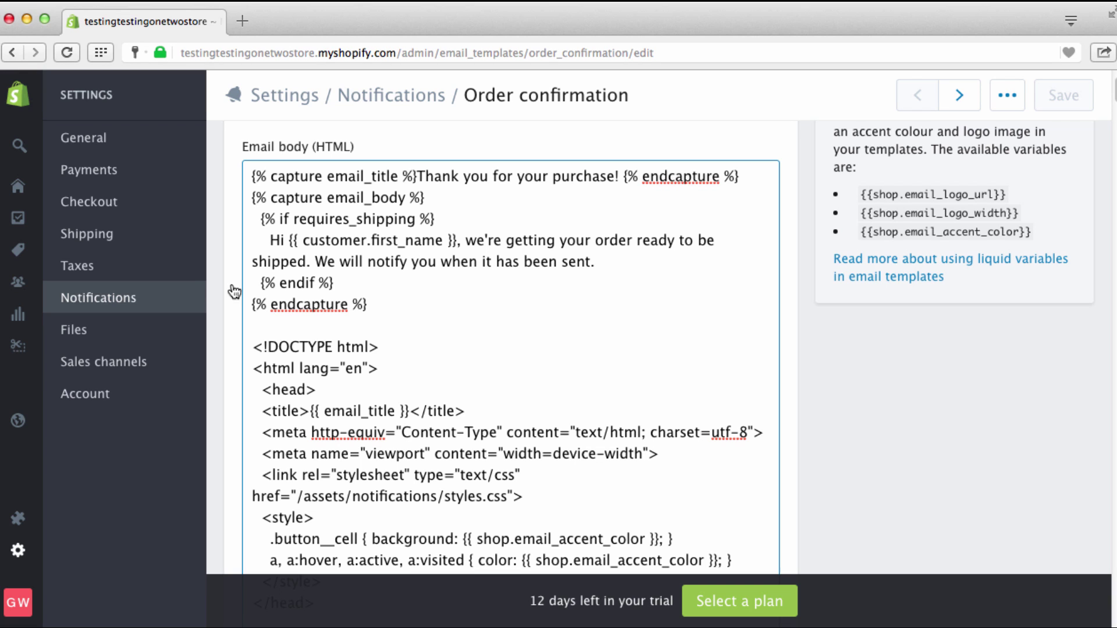
{"action": "left_click", "coordinate": [129, 298]}
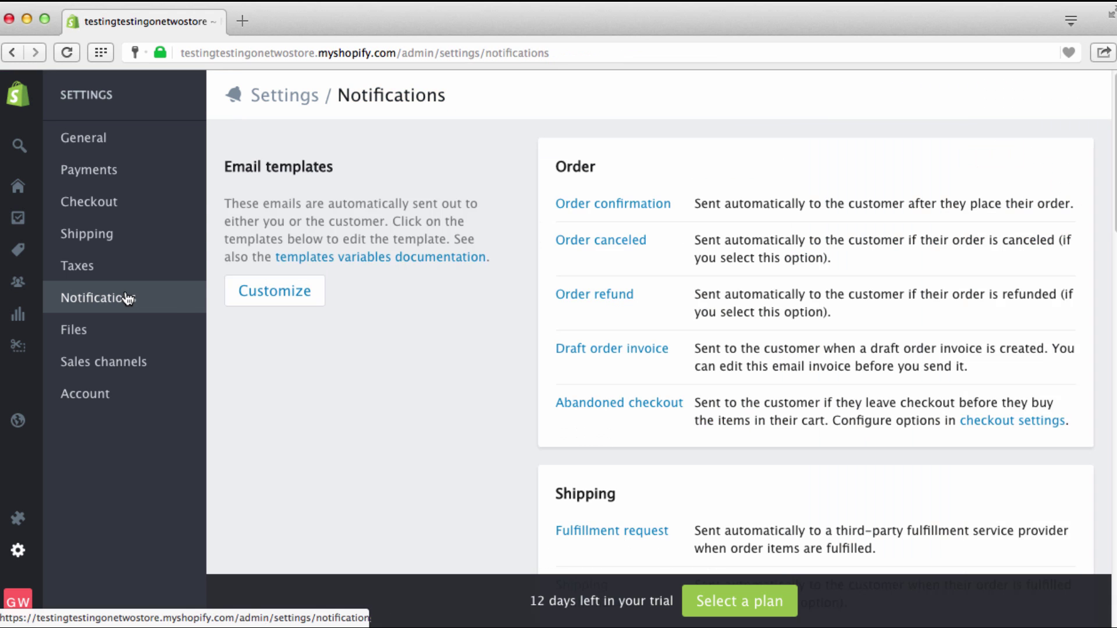
Scroll past Order notifications and Templates down to Desktop notifications and webhooks.
{"action": "scroll", "coordinate": [487, 401], "scroll_direction": "down", "scroll_amount": 3}
{"action": "scroll", "coordinate": [487, 401], "scroll_direction": "down", "scroll_amount": 10}
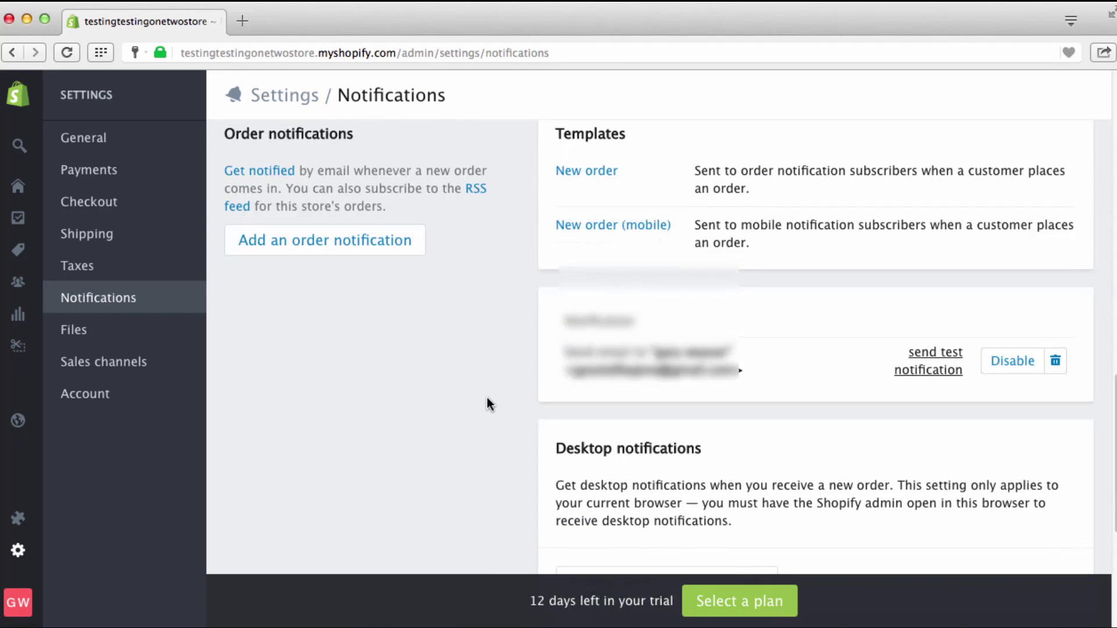
{"action": "scroll", "coordinate": [487, 399], "scroll_direction": "up", "scroll_amount": 1}
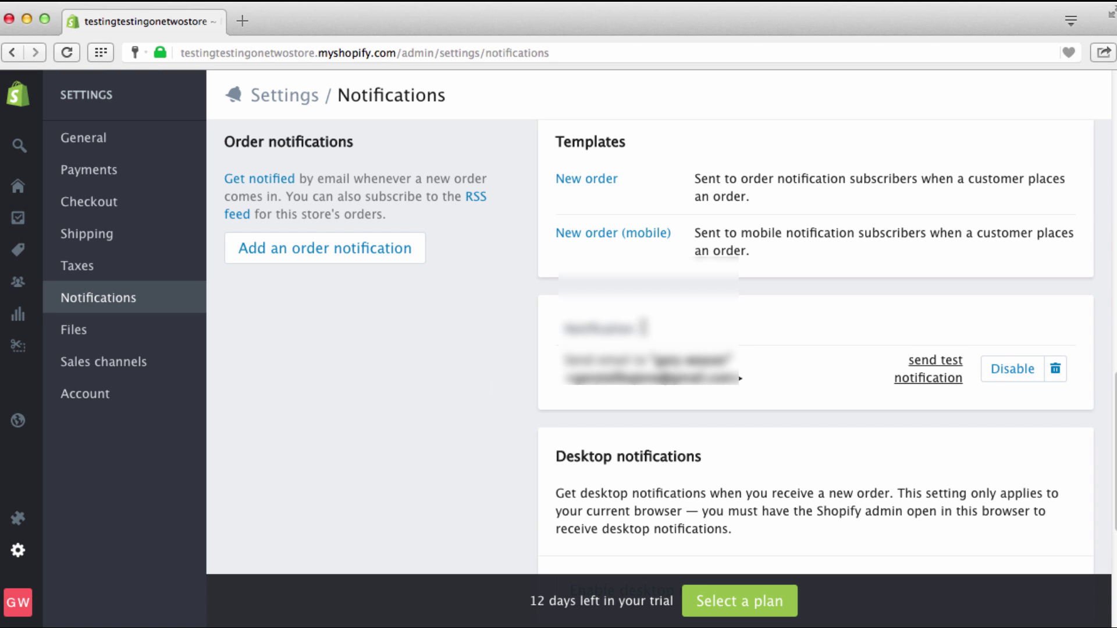
{"action": "scroll", "coordinate": [487, 397], "scroll_direction": "up", "scroll_amount": 5}
{"action": "scroll", "coordinate": [623, 327], "scroll_direction": "up", "scroll_amount": 1}
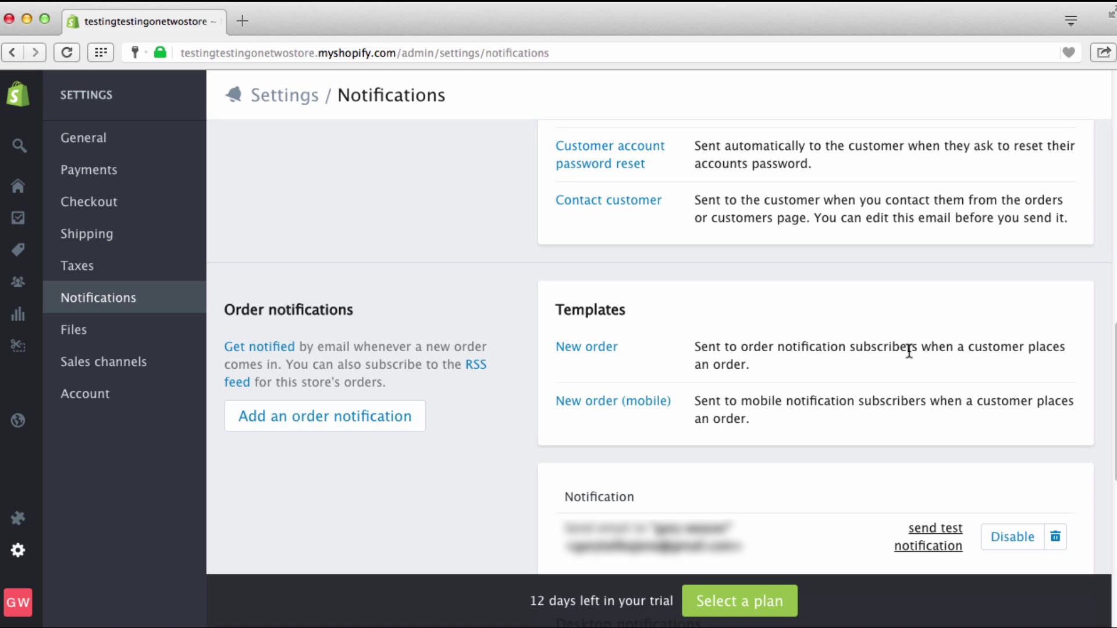
{"action": "scroll", "coordinate": [909, 351], "scroll_direction": "down", "scroll_amount": 1}
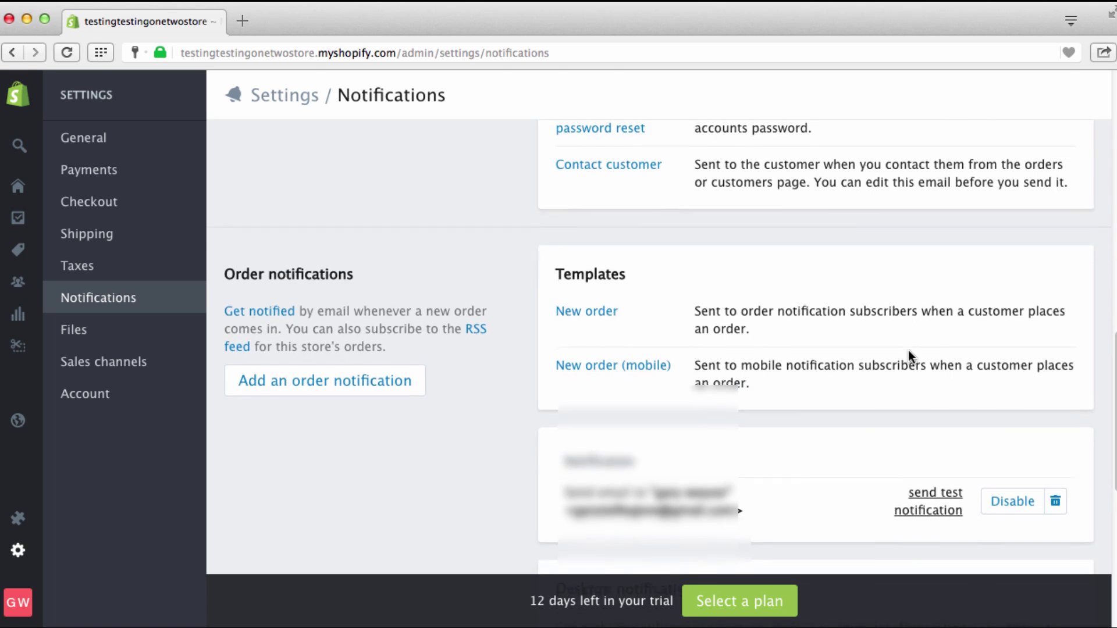
{"action": "scroll", "coordinate": [909, 350], "scroll_direction": "down", "scroll_amount": 2}
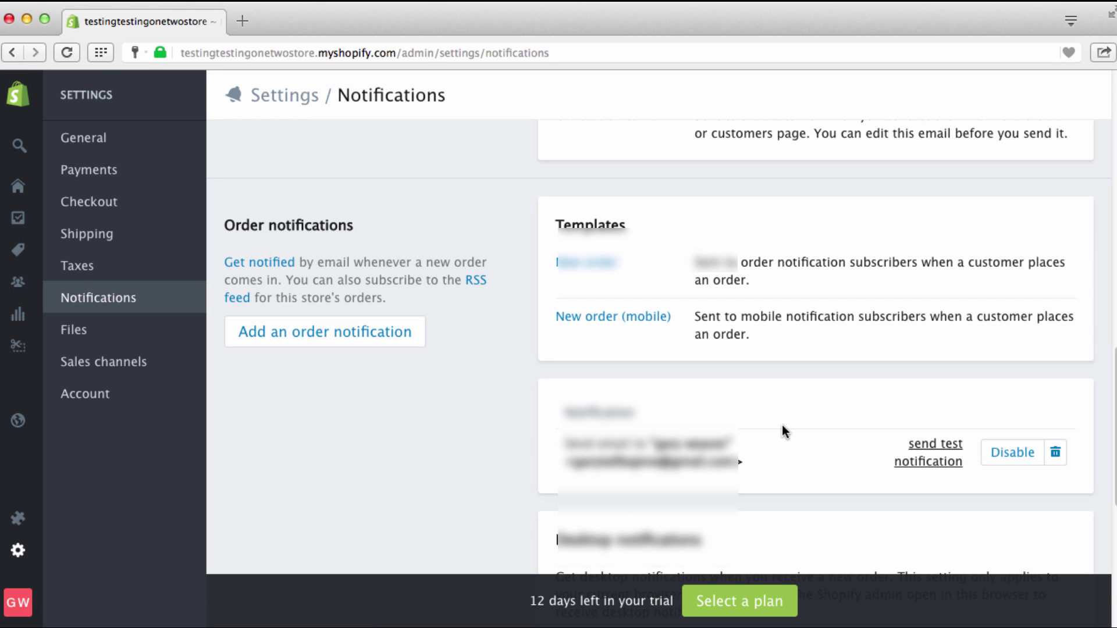
{"action": "scroll", "coordinate": [782, 427], "scroll_direction": "down", "scroll_amount": 5}
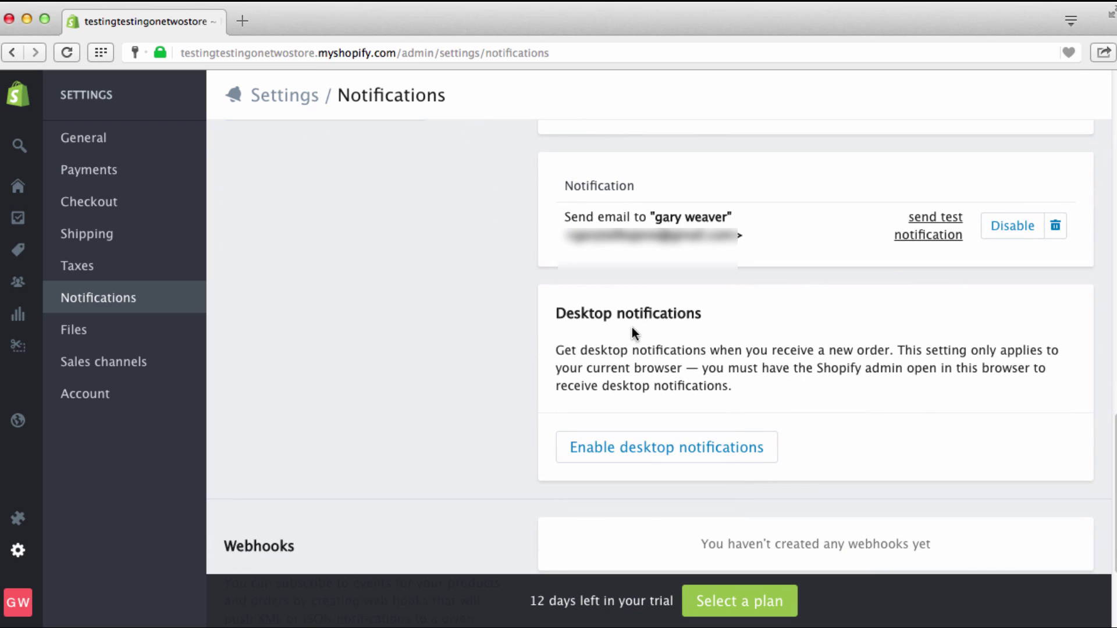
{"action": "left_click", "coordinate": [677, 451]}
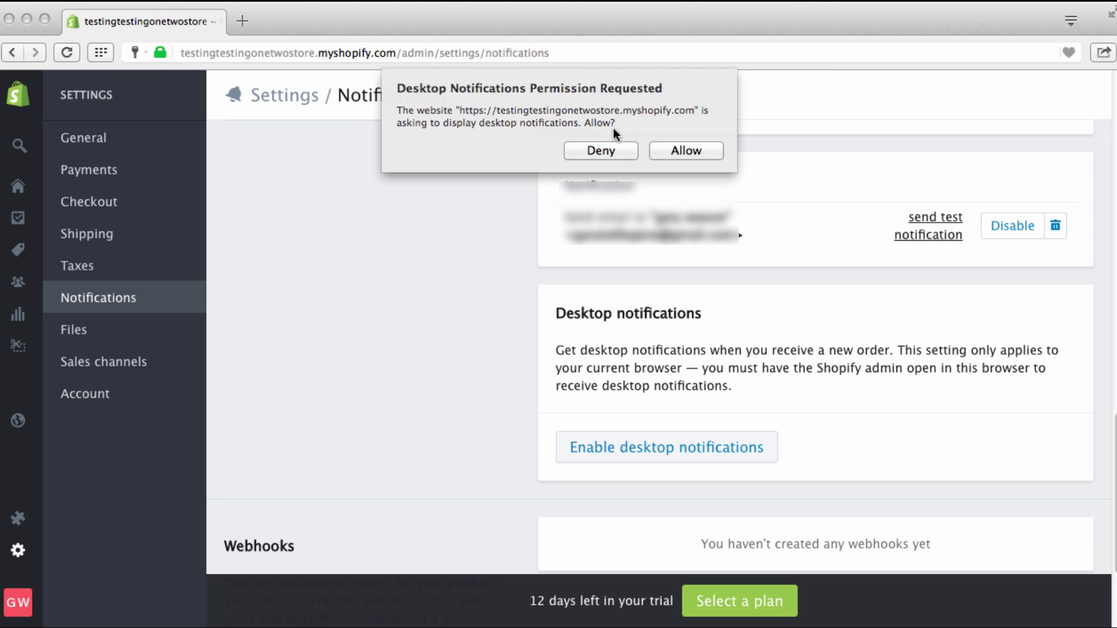
{"action": "left_click", "coordinate": [692, 155]}
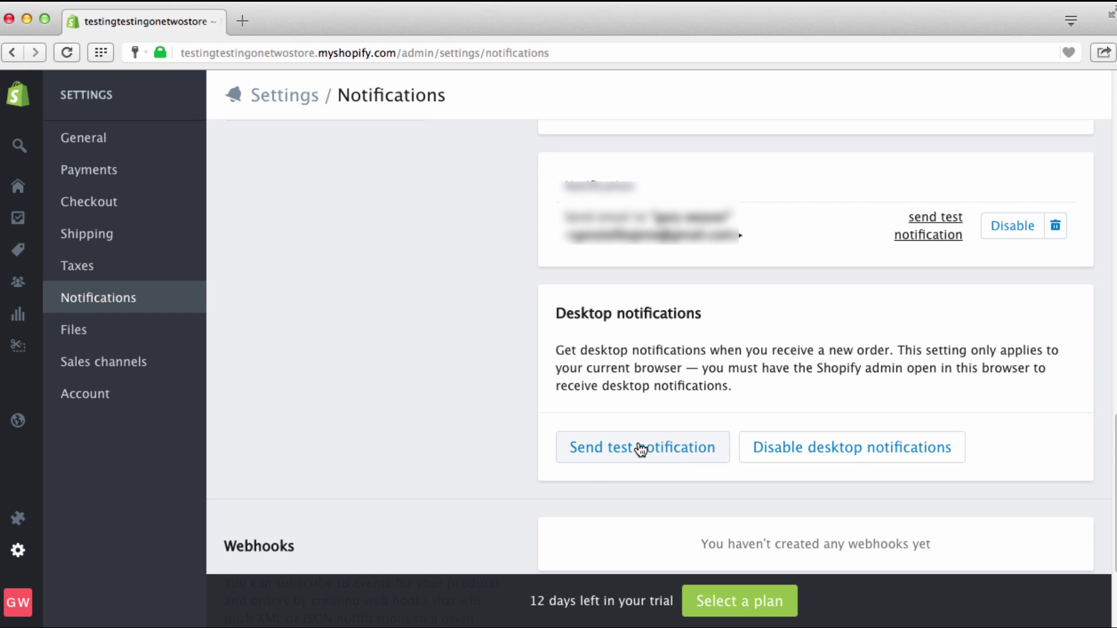
{"action": "scroll", "coordinate": [498, 390], "scroll_direction": "down", "scroll_amount": 2}
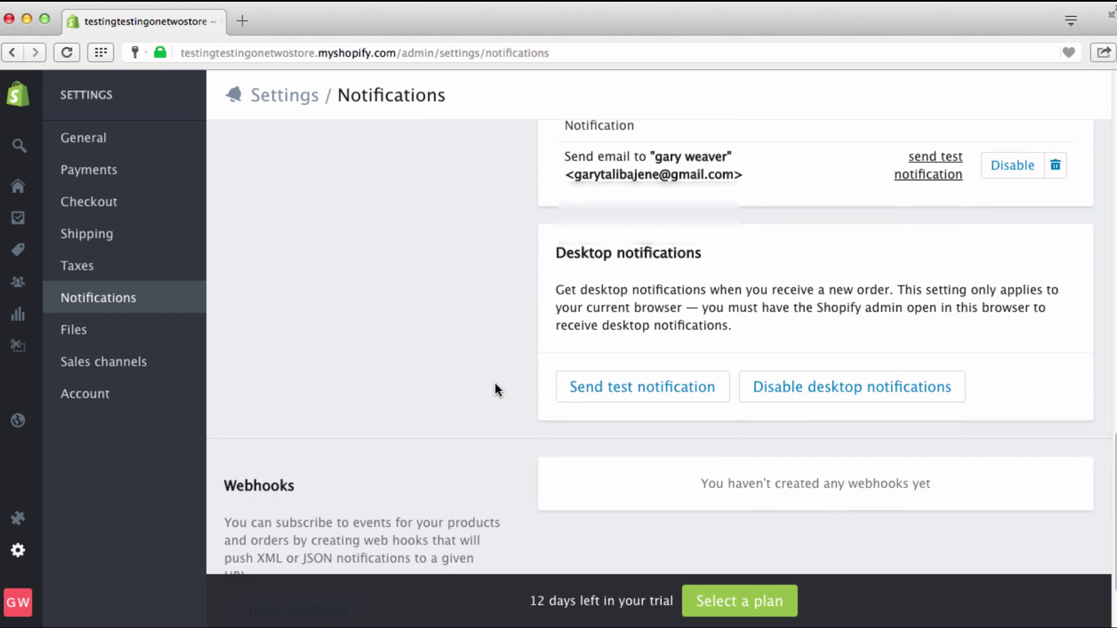
{"action": "scroll", "coordinate": [497, 390], "scroll_direction": "down", "scroll_amount": 2}
{"action": "scroll", "coordinate": [498, 390], "scroll_direction": "up", "scroll_amount": 6}
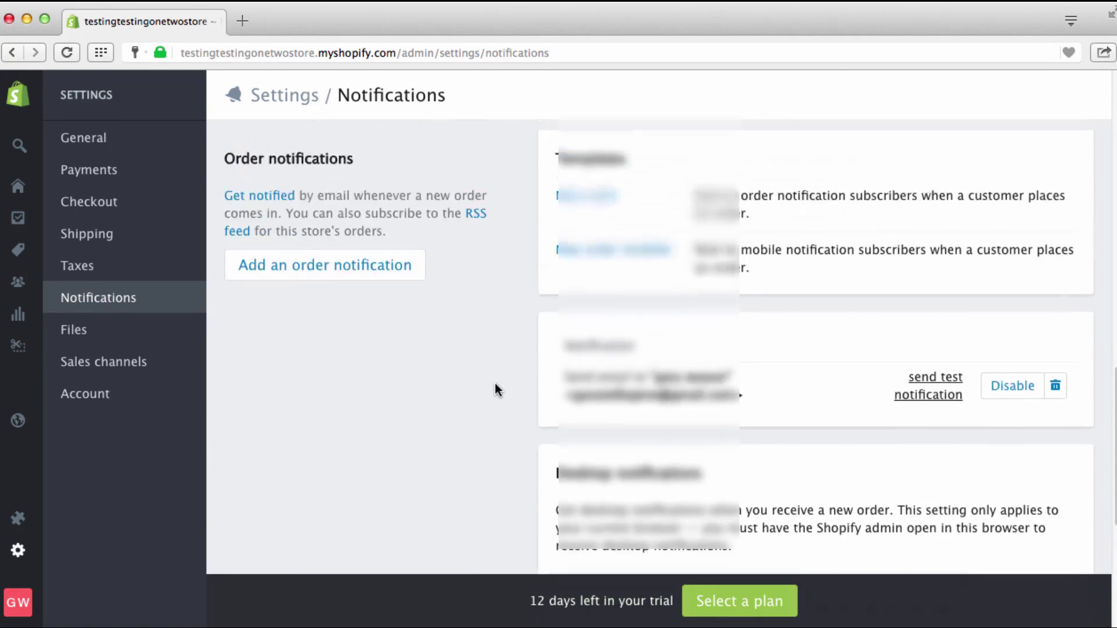
{"action": "scroll", "coordinate": [497, 390], "scroll_direction": "up", "scroll_amount": 1}
{"action": "scroll", "coordinate": [497, 390], "scroll_direction": "up", "scroll_amount": 12}
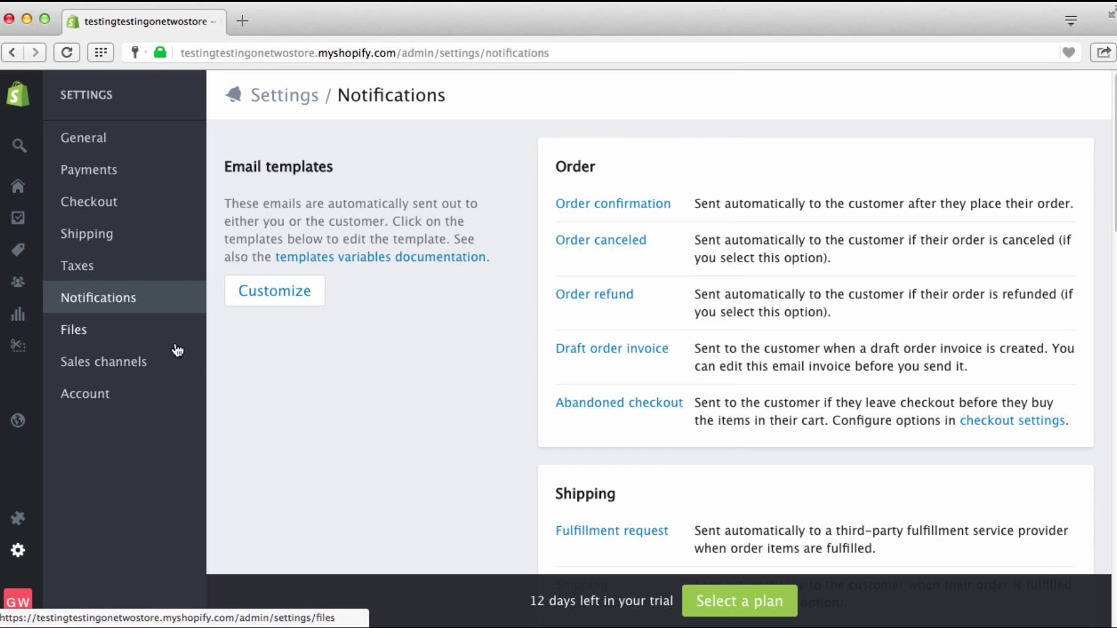
Open Files, briefly revisit Notifications, then return to the empty Files page.
{"action": "left_click", "coordinate": [94, 330]}
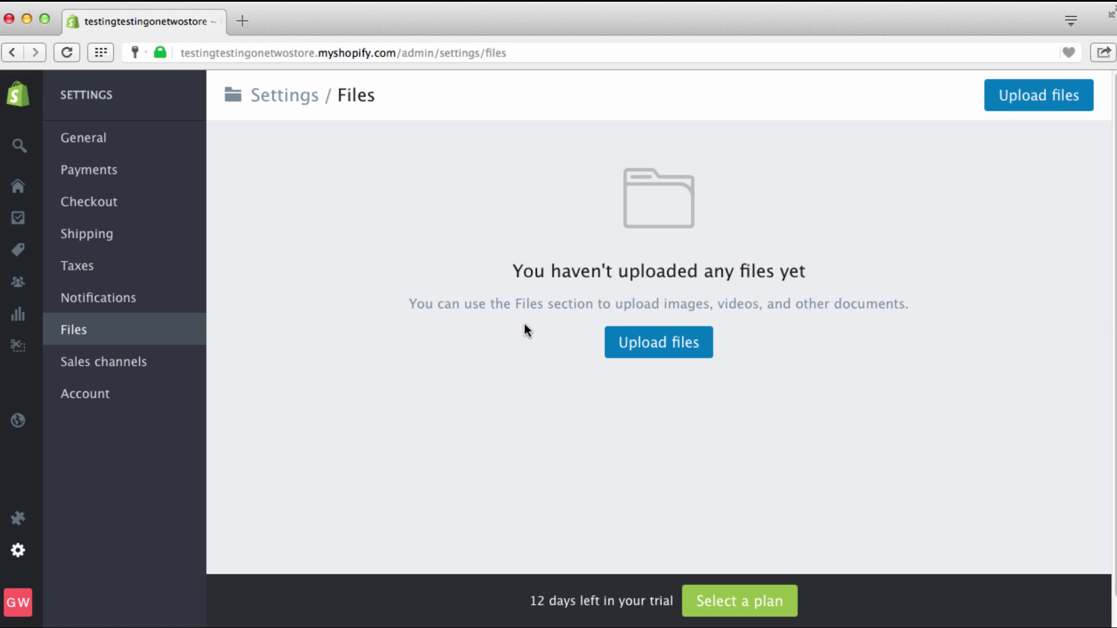
{"action": "left_click", "coordinate": [119, 301]}
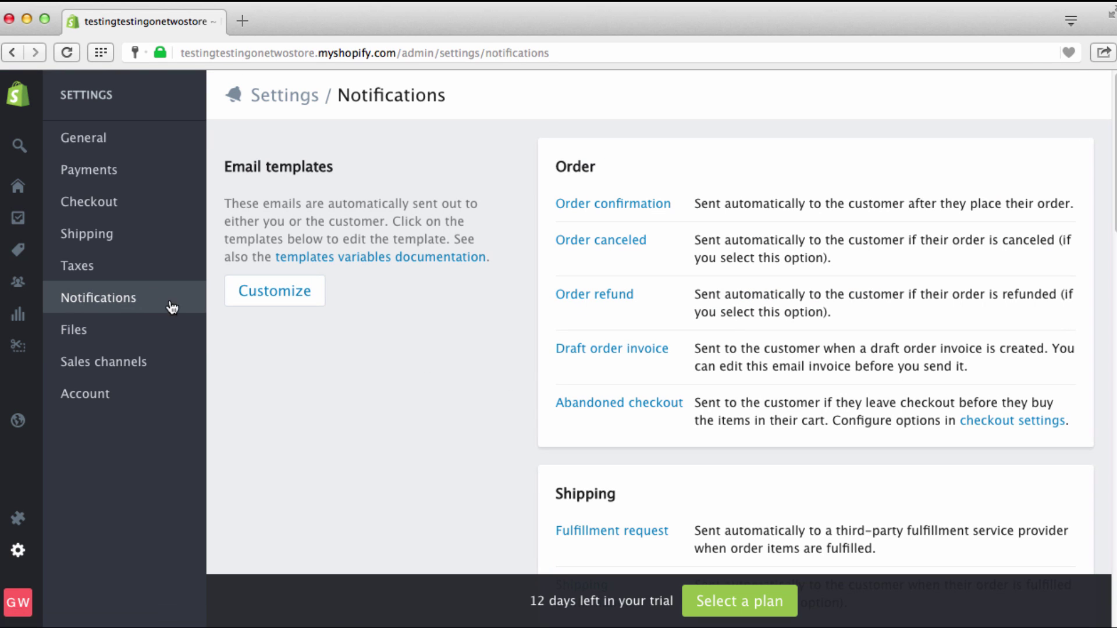
{"action": "left_click", "coordinate": [77, 327]}
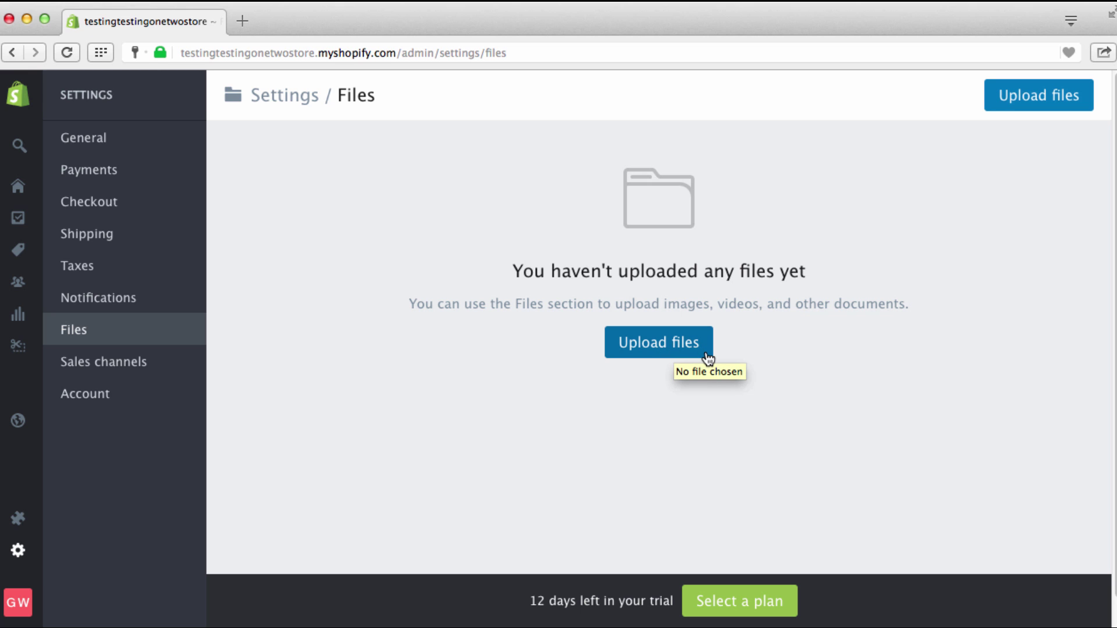
Open Sales channels to see Online Store installed with 0 products.
{"action": "left_click", "coordinate": [125, 363]}
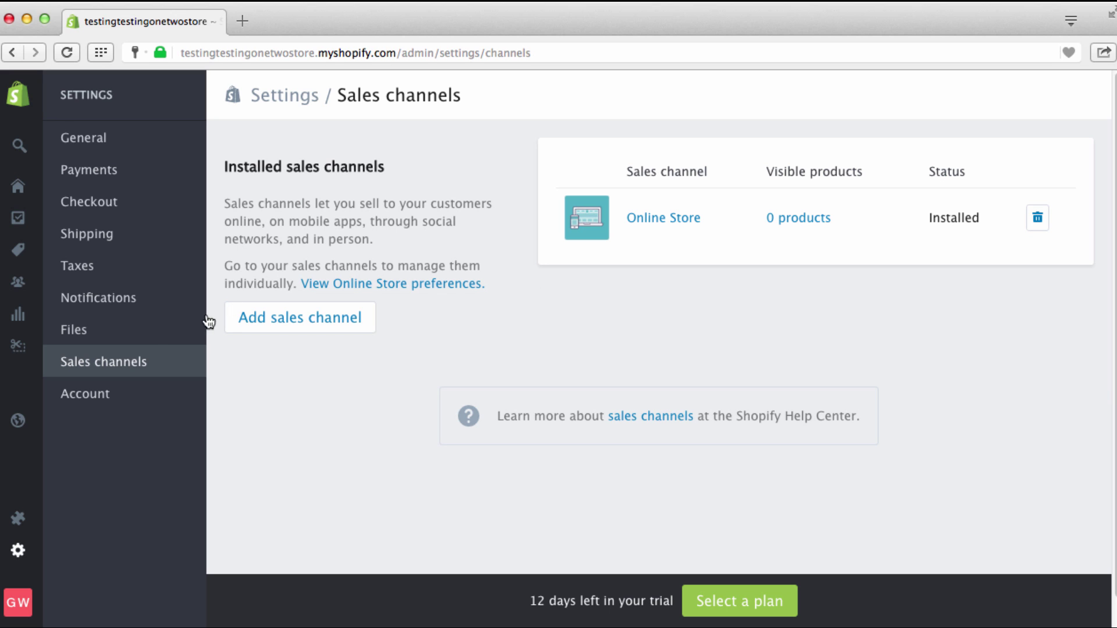
Open Account settings and scroll to Invoices and fees showing $0.00 totals.
{"action": "left_click", "coordinate": [101, 401]}
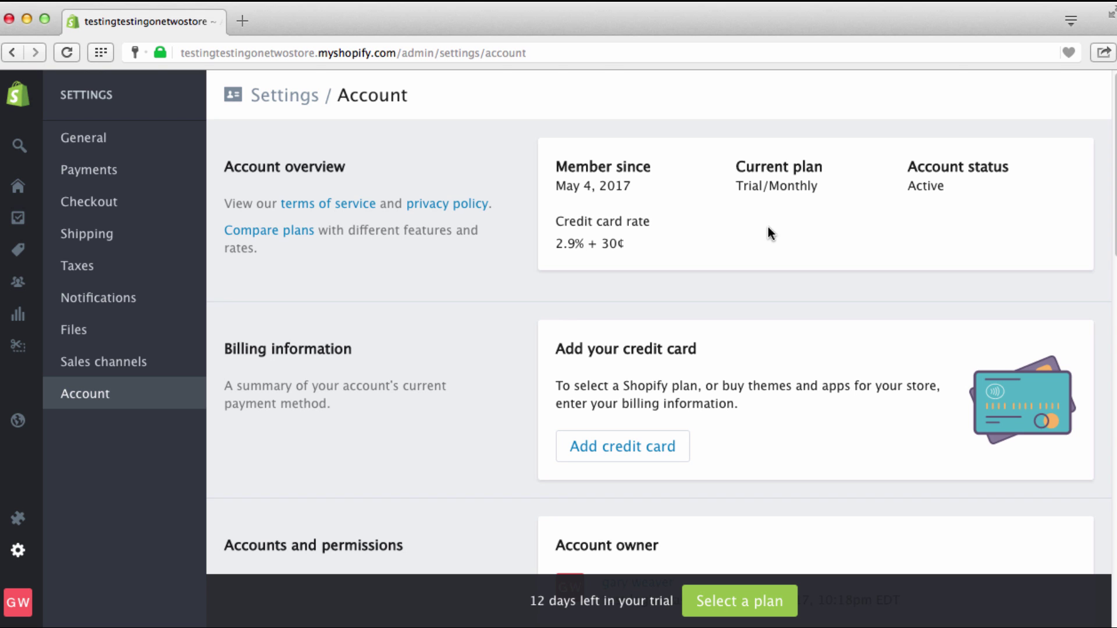
{"action": "scroll", "coordinate": [769, 232], "scroll_direction": "down", "scroll_amount": 10}
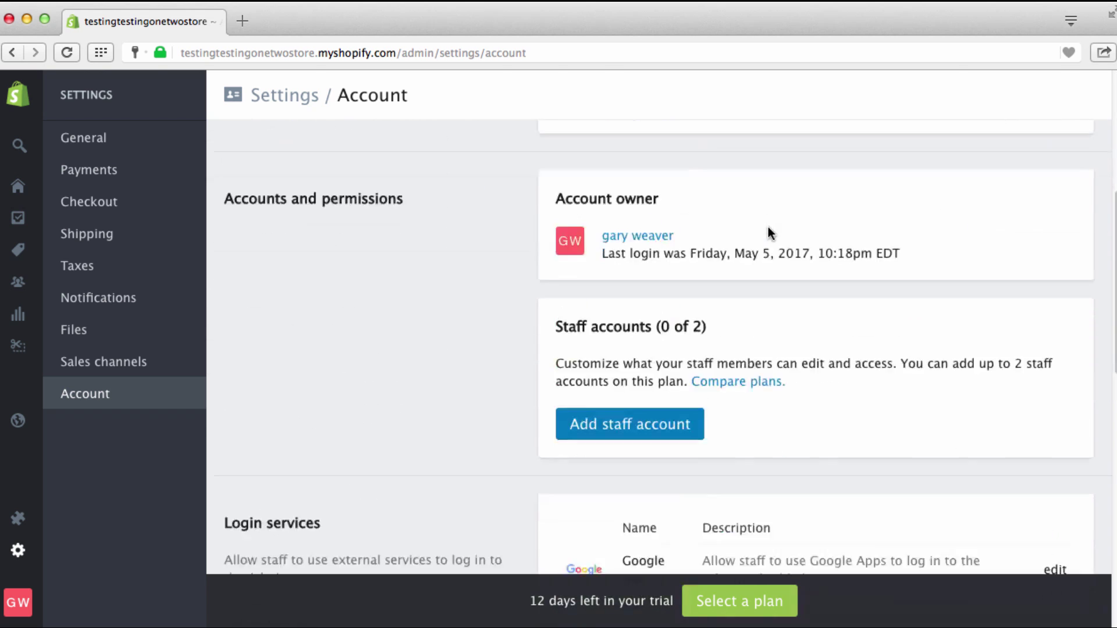
{"action": "scroll", "coordinate": [801, 272], "scroll_direction": "down", "scroll_amount": 5}
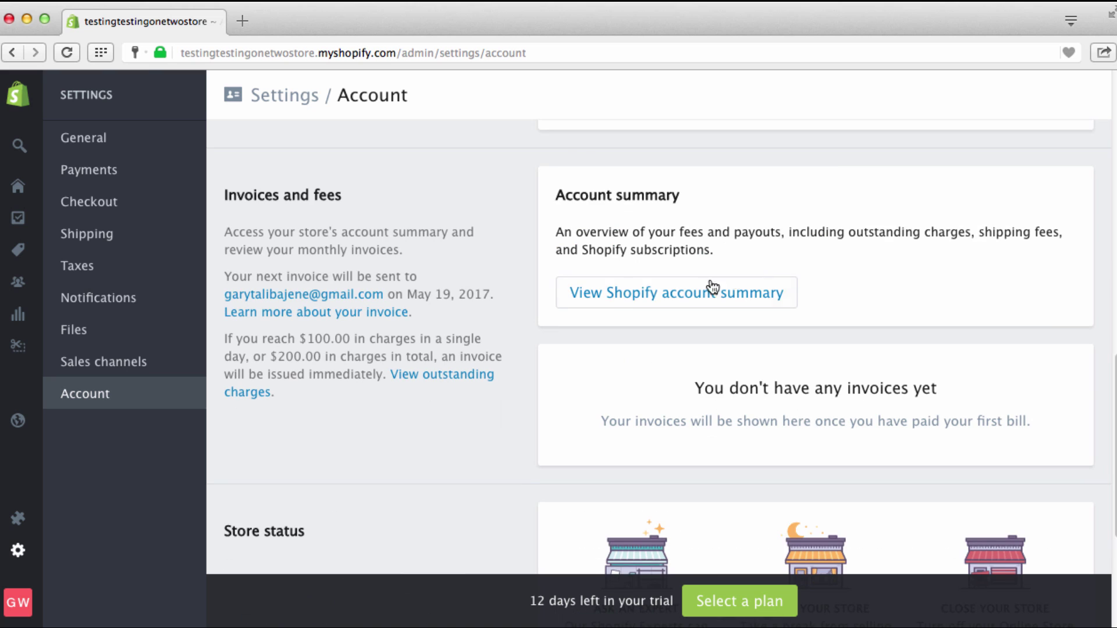
{"action": "left_click", "coordinate": [685, 299]}
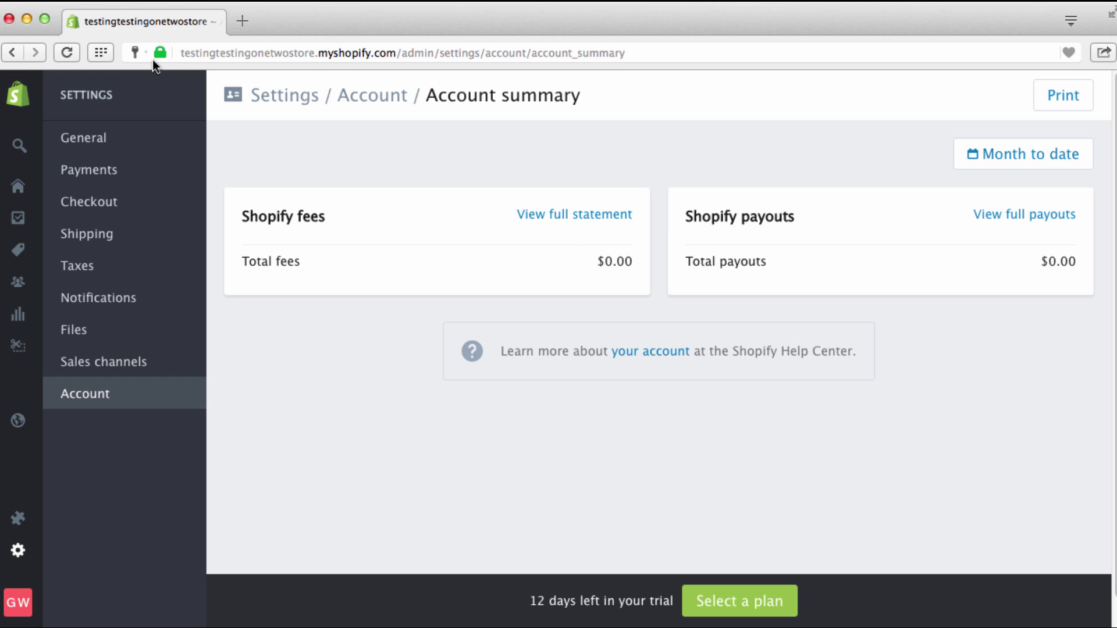
{"action": "left_click", "coordinate": [12, 54]}
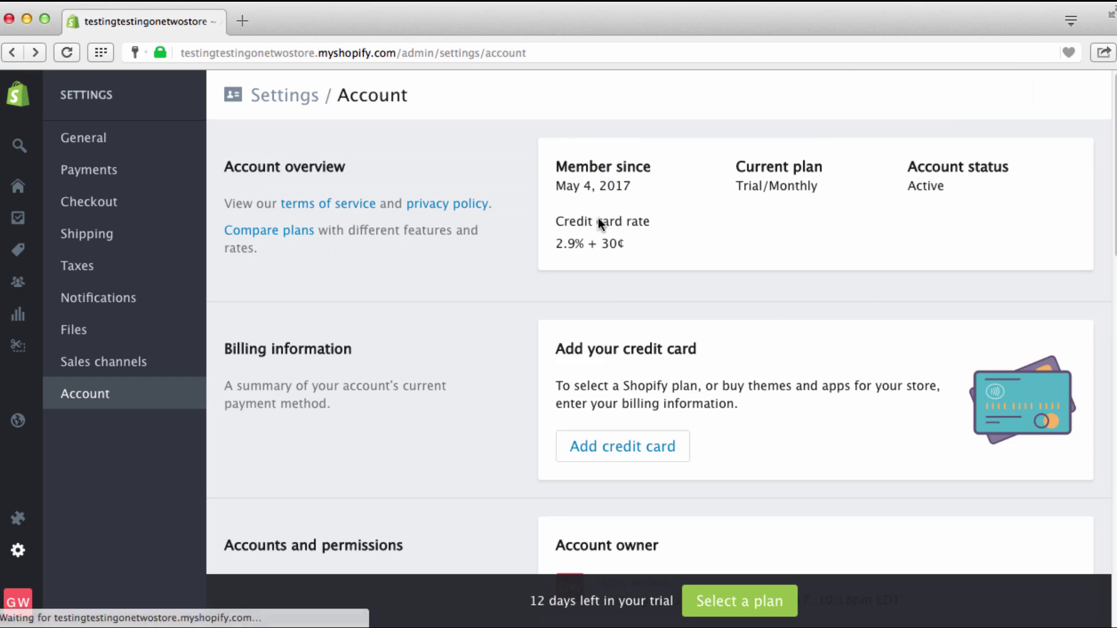
{"action": "scroll", "coordinate": [632, 270], "scroll_direction": "down", "scroll_amount": 5}
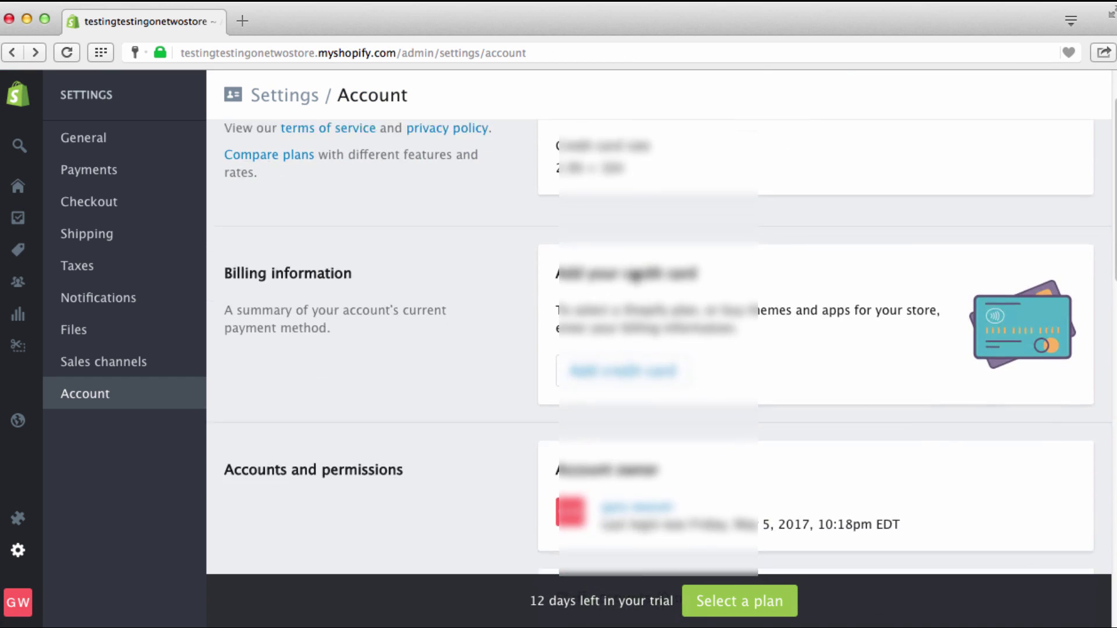
{"action": "scroll", "coordinate": [632, 270], "scroll_direction": "down", "scroll_amount": 12}
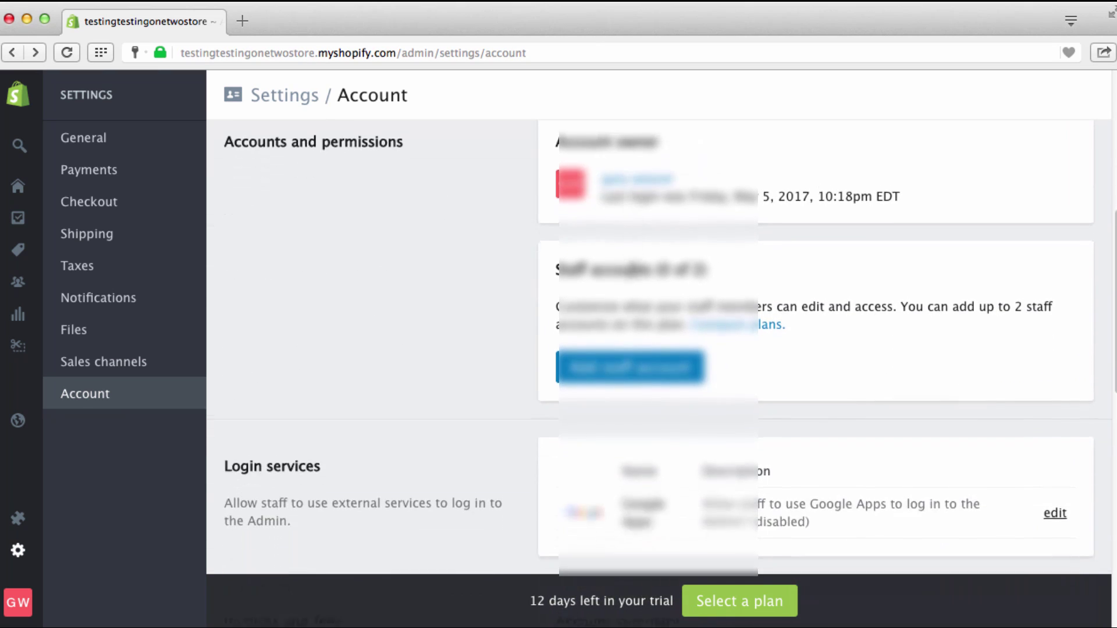
{"action": "scroll", "coordinate": [634, 275], "scroll_direction": "down", "scroll_amount": 6}
{"action": "scroll", "coordinate": [634, 275], "scroll_direction": "up", "scroll_amount": 4}
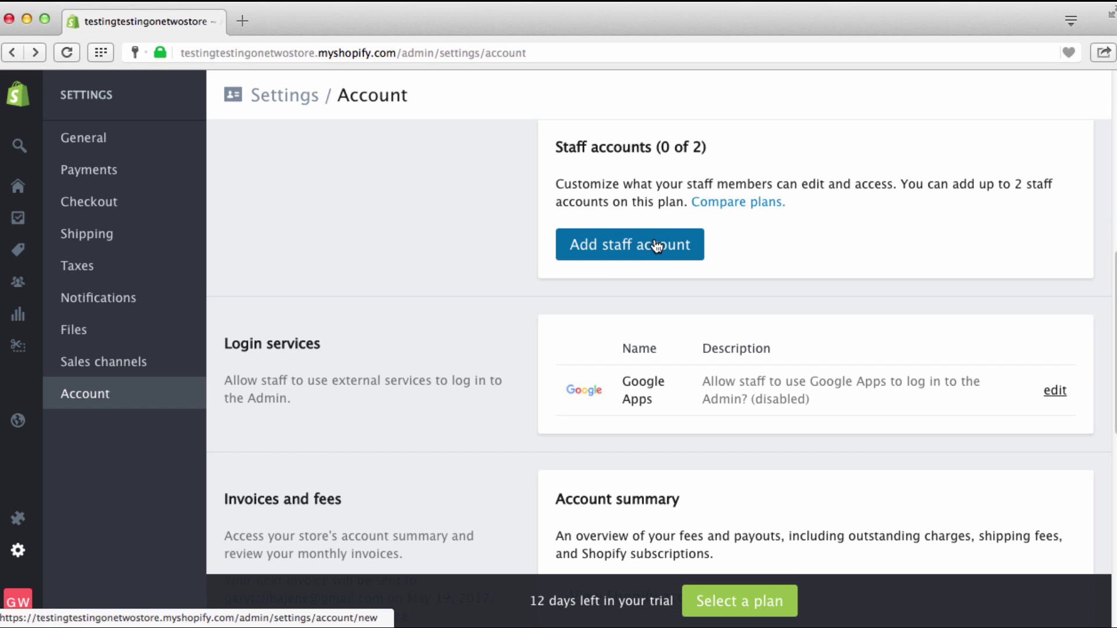
{"action": "scroll", "coordinate": [656, 246], "scroll_direction": "down", "scroll_amount": 3}
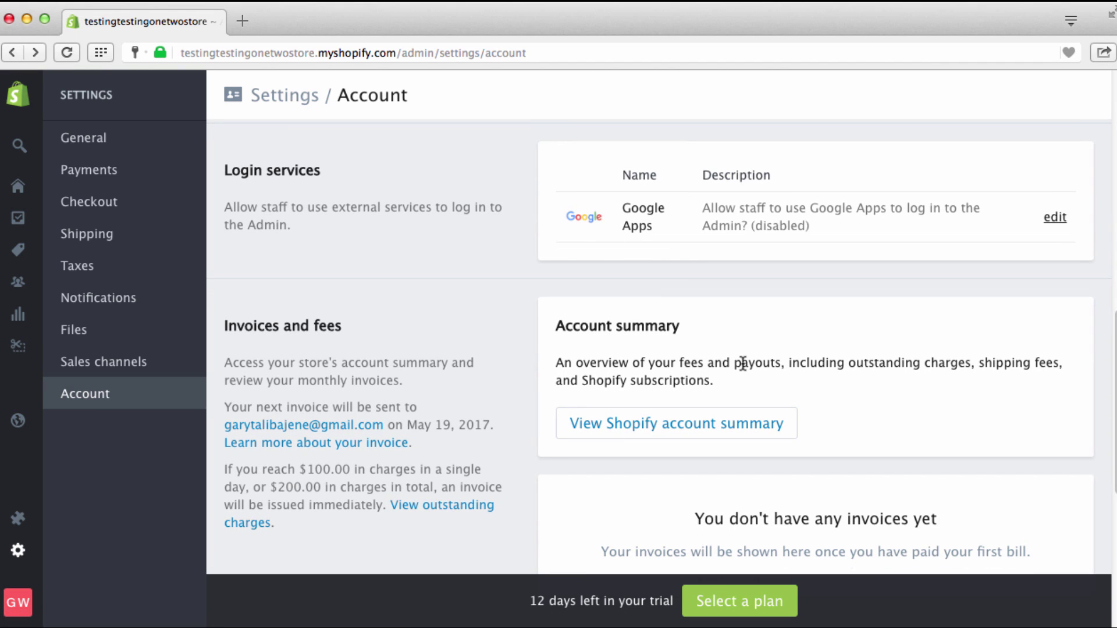
{"action": "scroll", "coordinate": [742, 363], "scroll_direction": "down", "scroll_amount": 1}
{"action": "scroll", "coordinate": [743, 364], "scroll_direction": "down", "scroll_amount": 2}
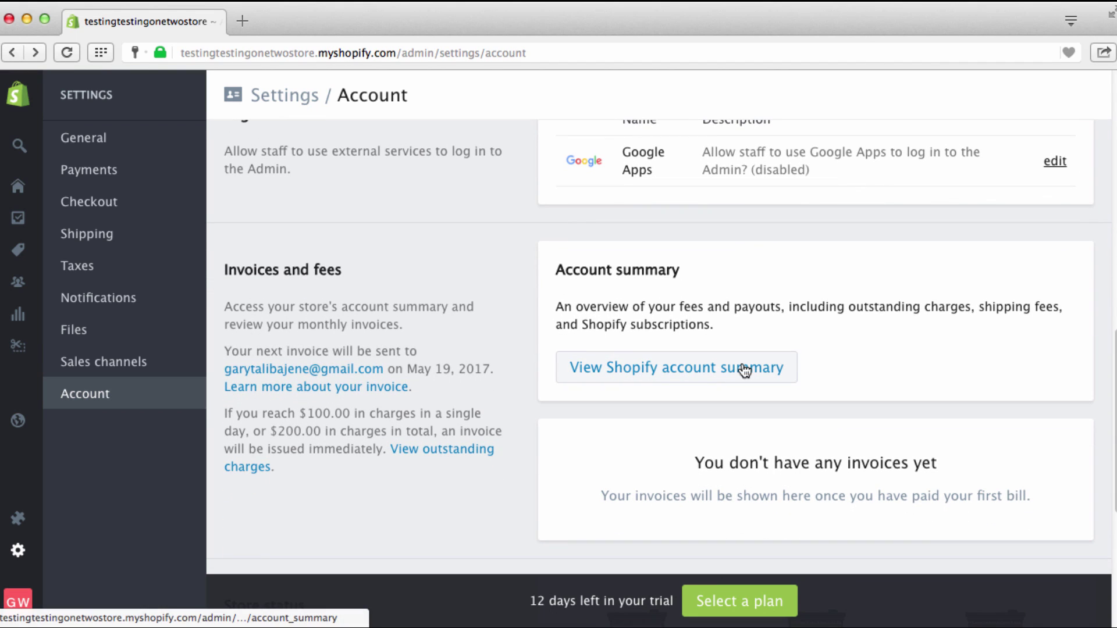
{"action": "scroll", "coordinate": [860, 374], "scroll_direction": "down", "scroll_amount": 1}
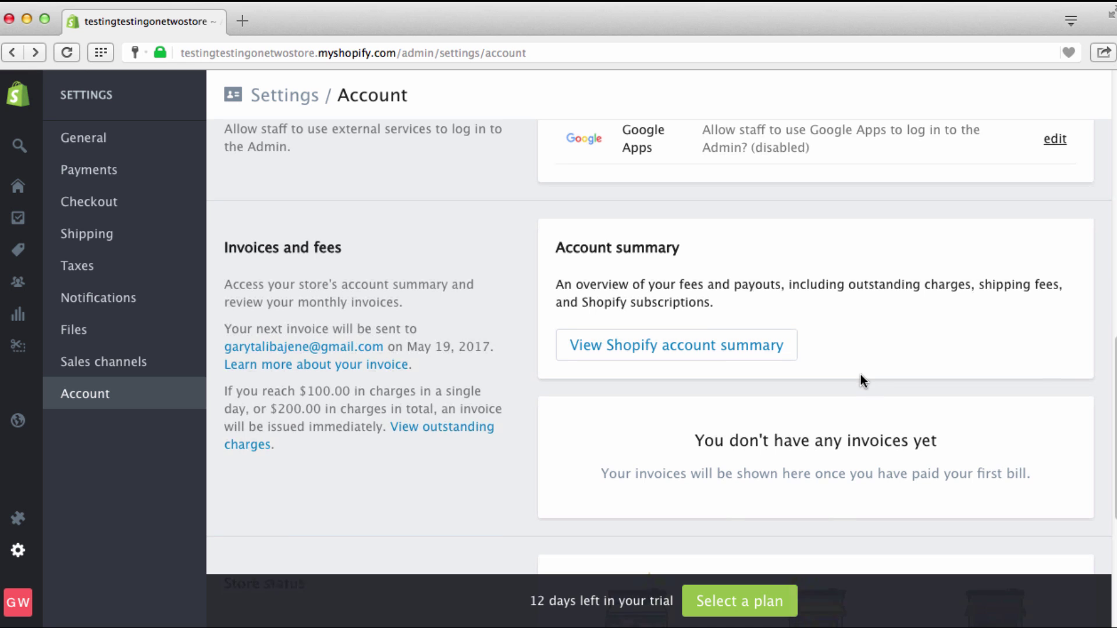
{"action": "scroll", "coordinate": [860, 374], "scroll_direction": "down", "scroll_amount": 8}
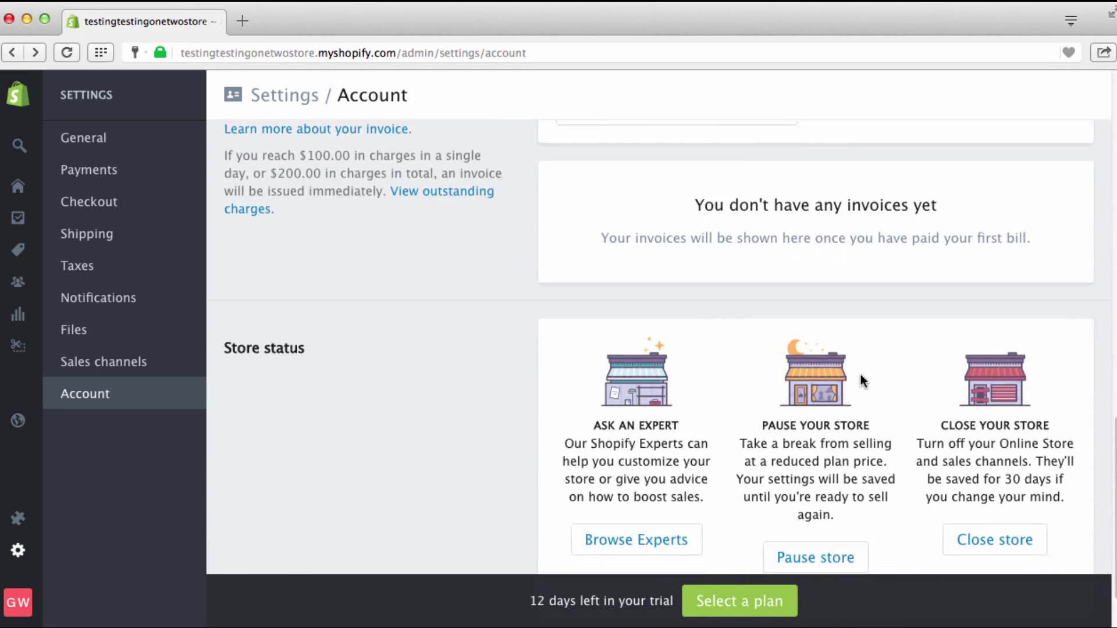
{"action": "scroll", "coordinate": [861, 374], "scroll_direction": "up", "scroll_amount": 10}
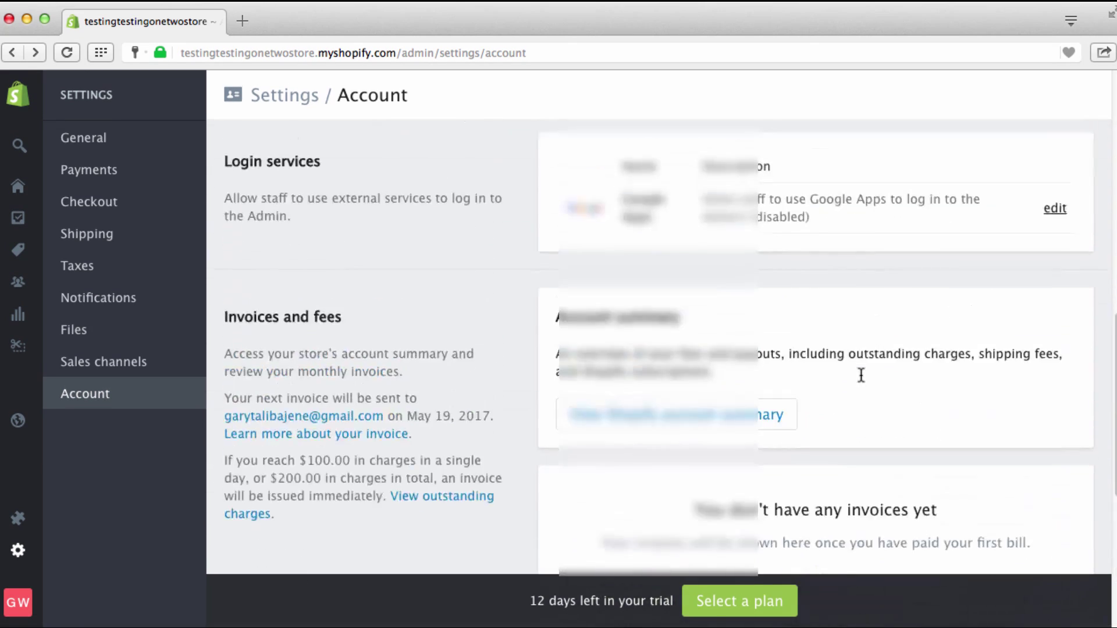
{"action": "scroll", "coordinate": [861, 375], "scroll_direction": "up", "scroll_amount": 15}
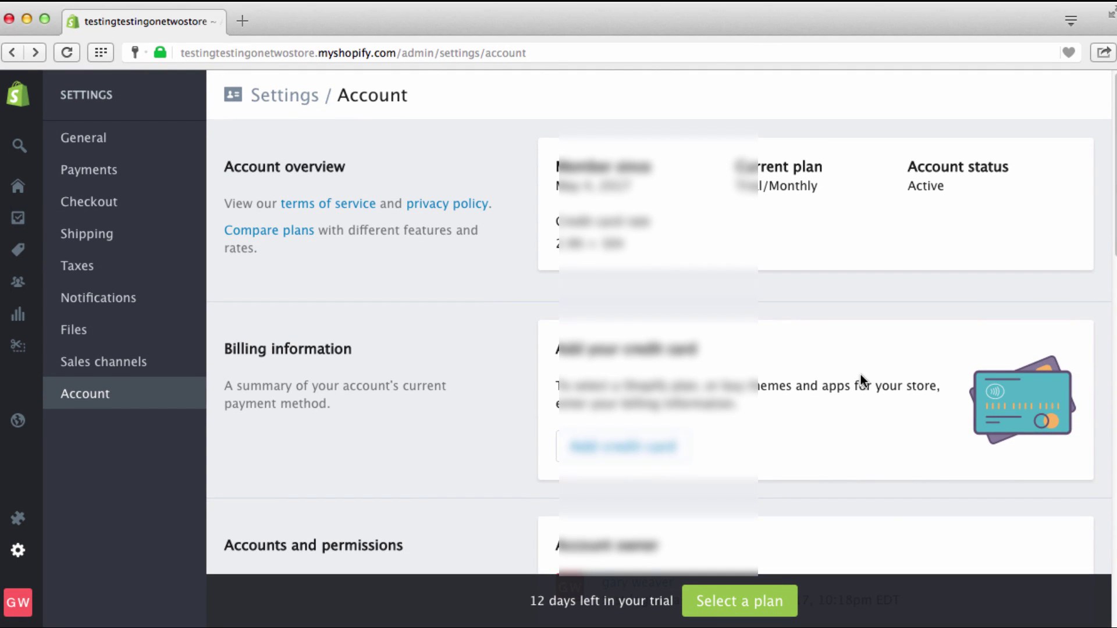
View the Basic ($29), Shopify ($79) and Advanced ($299) monthly plan comparison.
{"action": "left_click", "coordinate": [280, 231]}
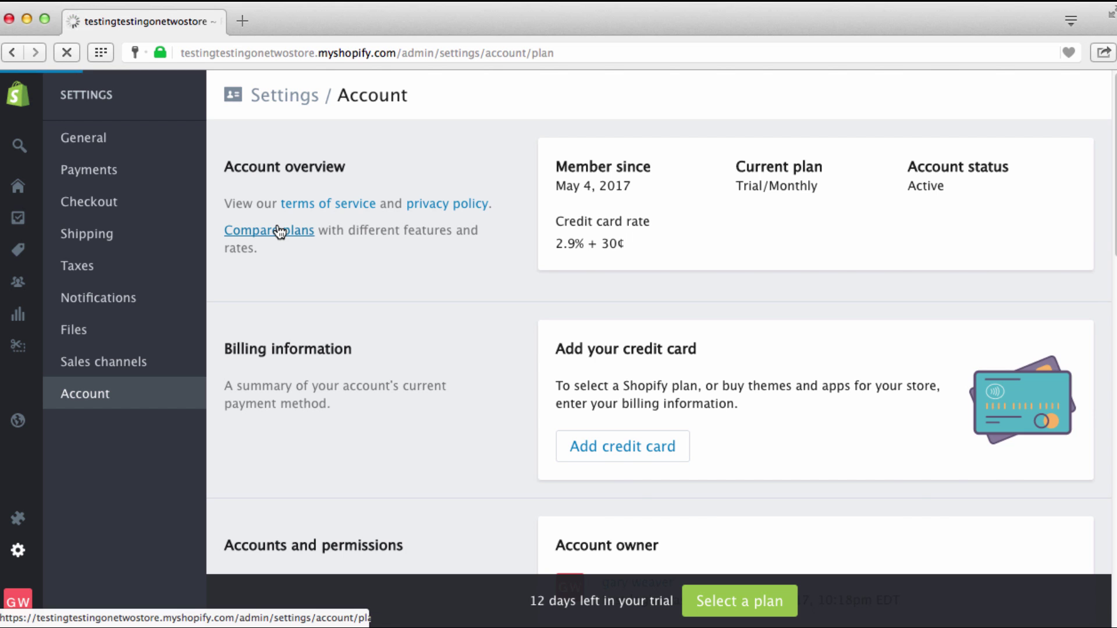
{"action": "scroll", "coordinate": [456, 329], "scroll_direction": "down", "scroll_amount": 3}
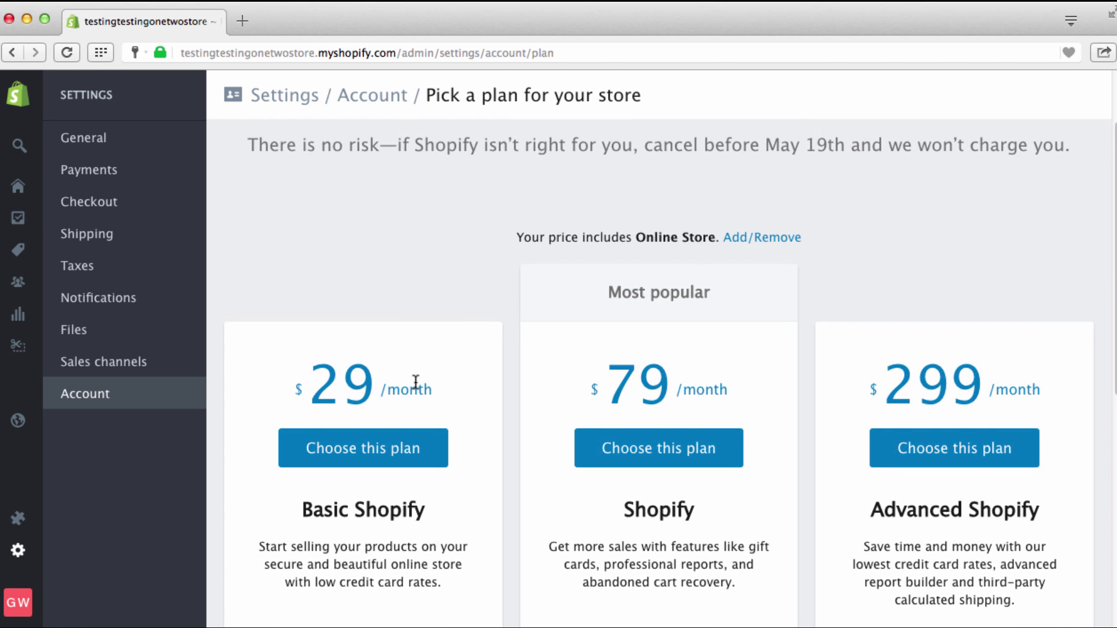
{"action": "scroll", "coordinate": [414, 381], "scroll_direction": "down", "scroll_amount": 3}
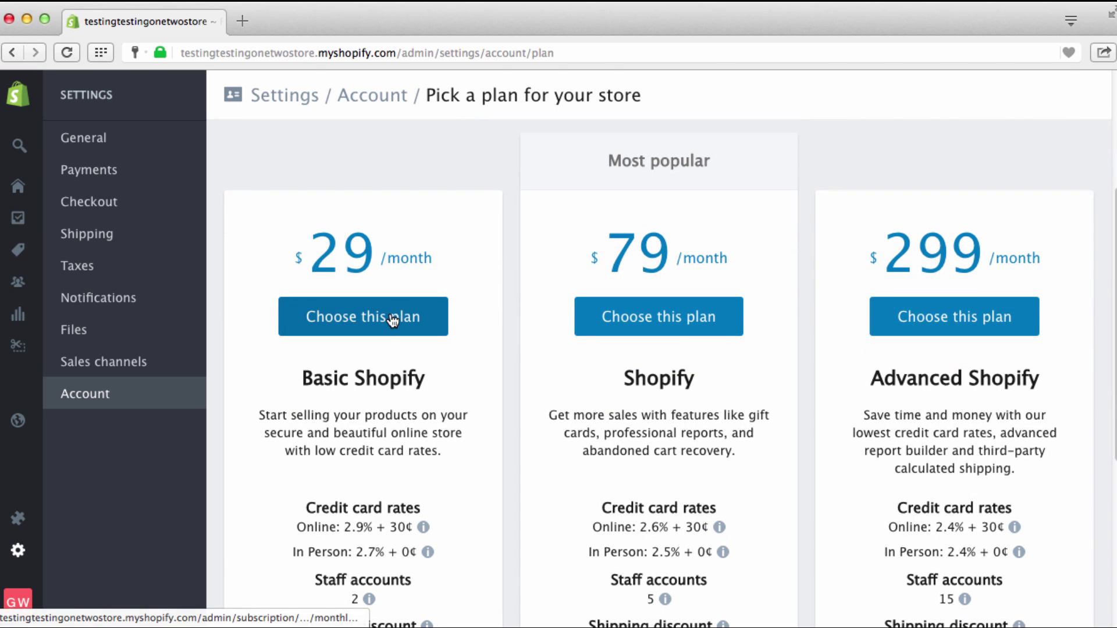
{"action": "scroll", "coordinate": [391, 314], "scroll_direction": "down", "scroll_amount": 1}
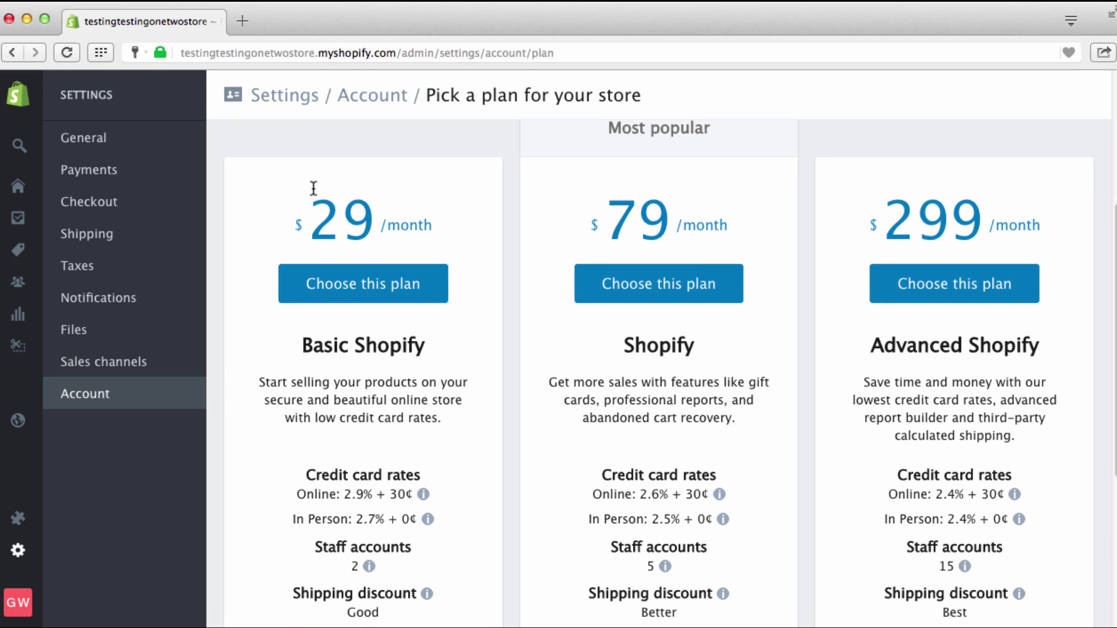